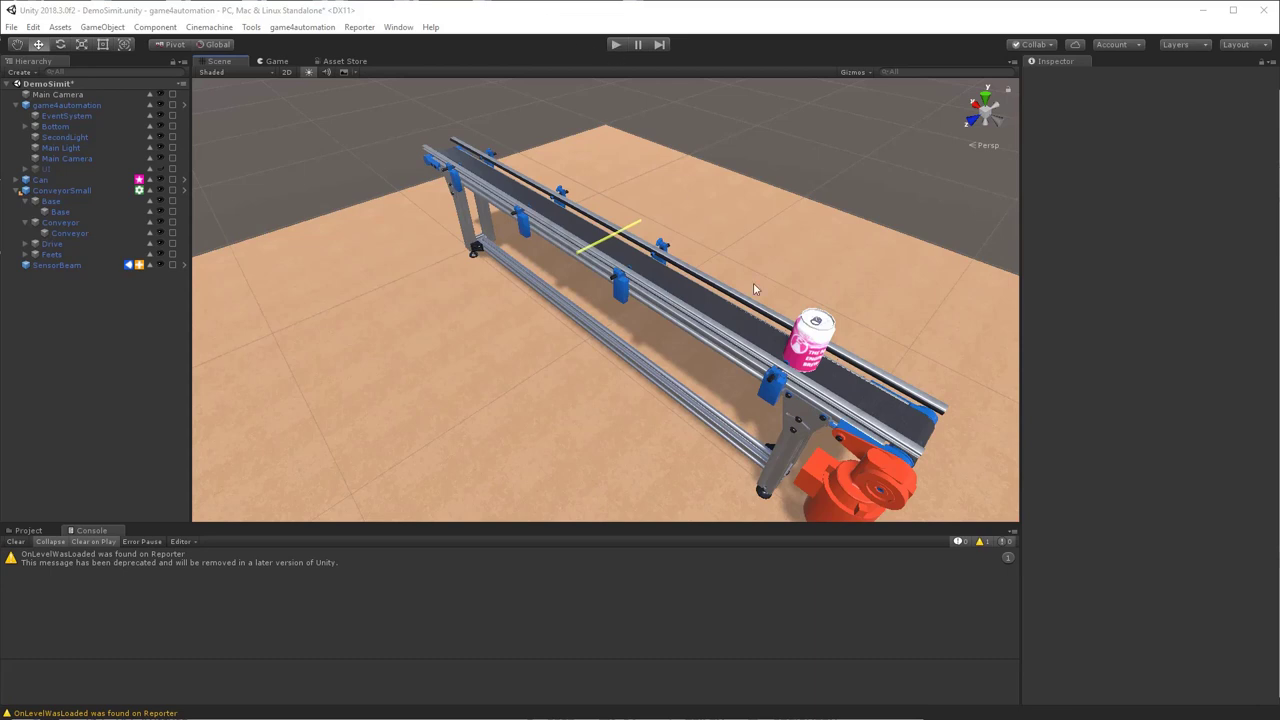
Run the conveyor demo in Game view with ConveyorSmall on Jog Forward, carrying the cans along.
{"action": "left_click", "coordinate": [270, 62]}
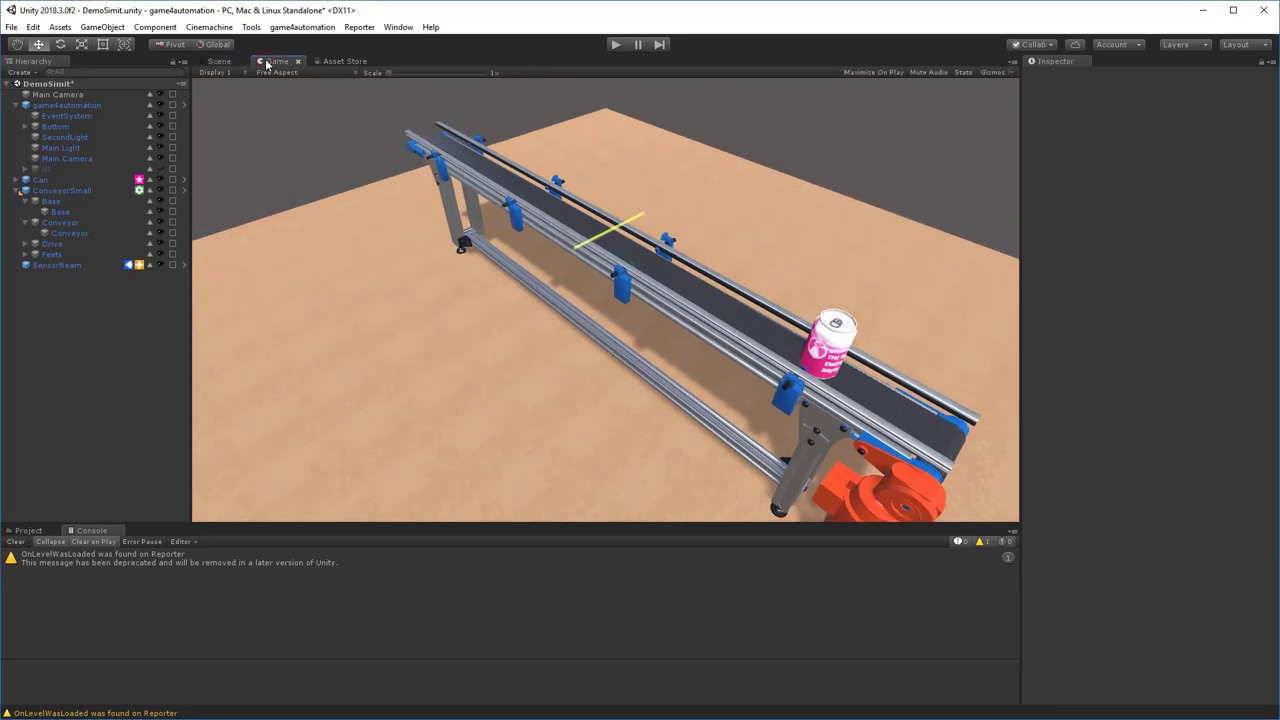
{"action": "left_click", "coordinate": [615, 44]}
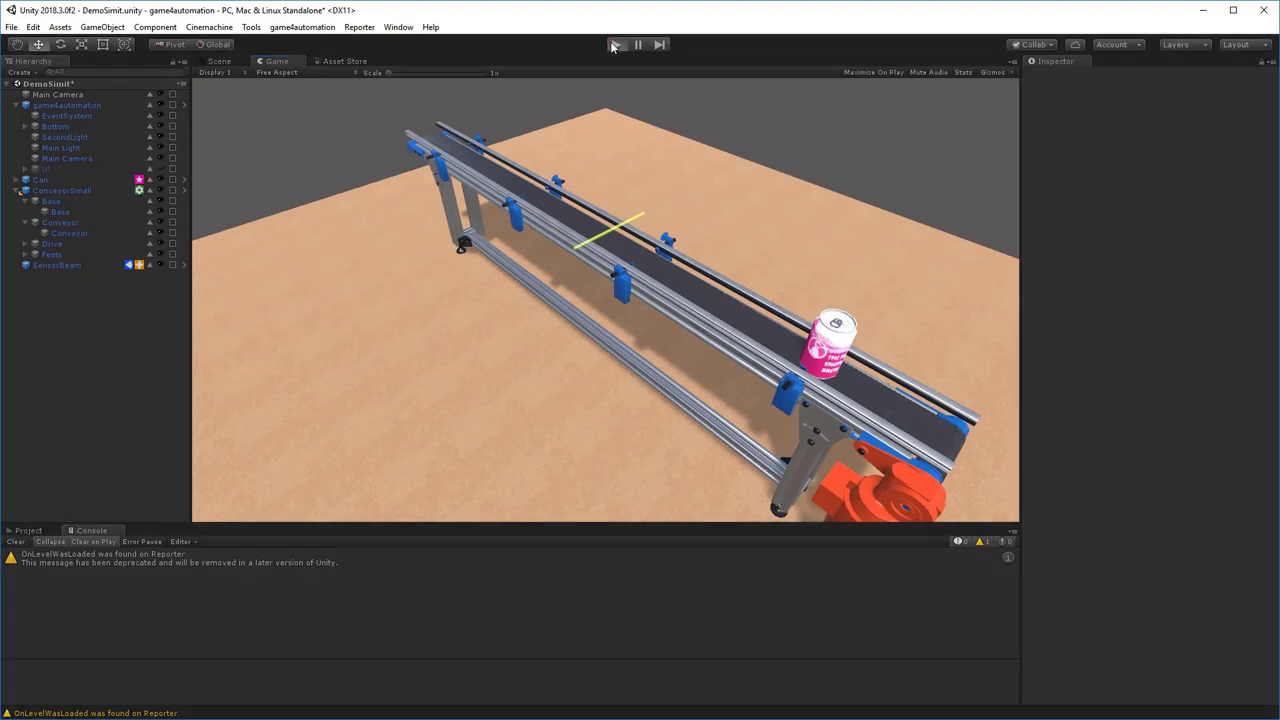
{"action": "left_click", "coordinate": [69, 189]}
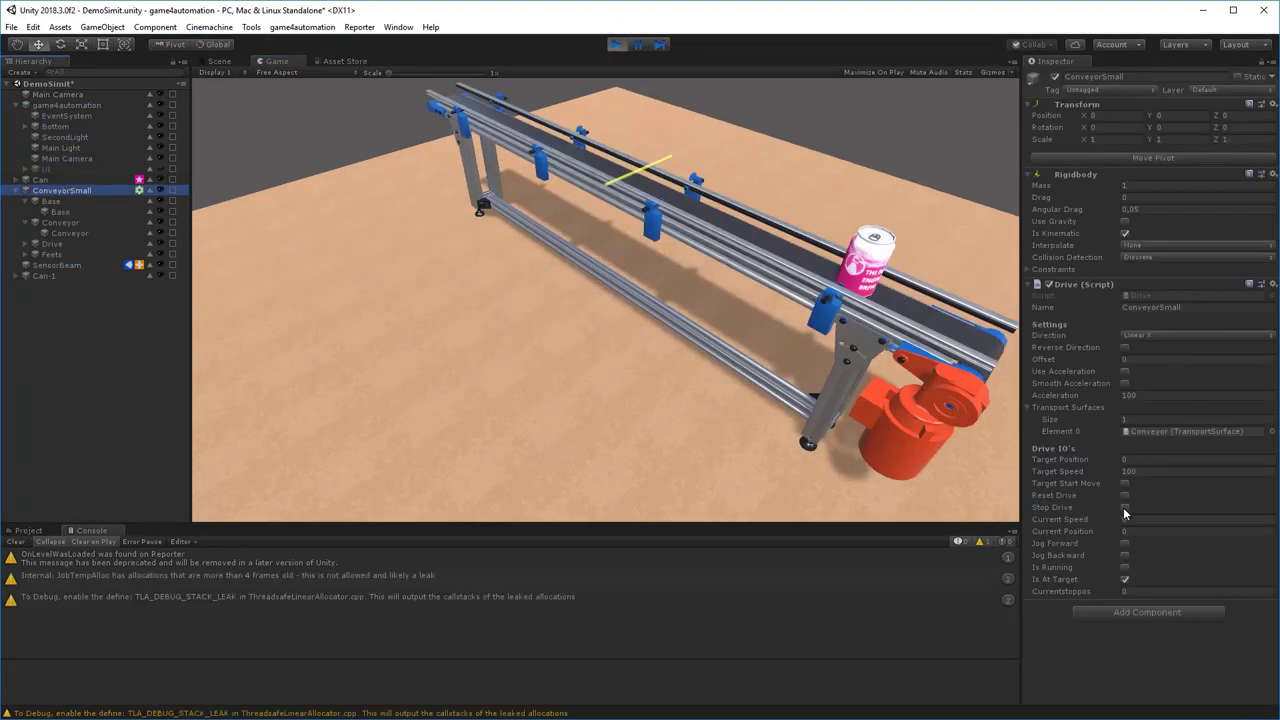
{"action": "left_click", "coordinate": [1125, 543]}
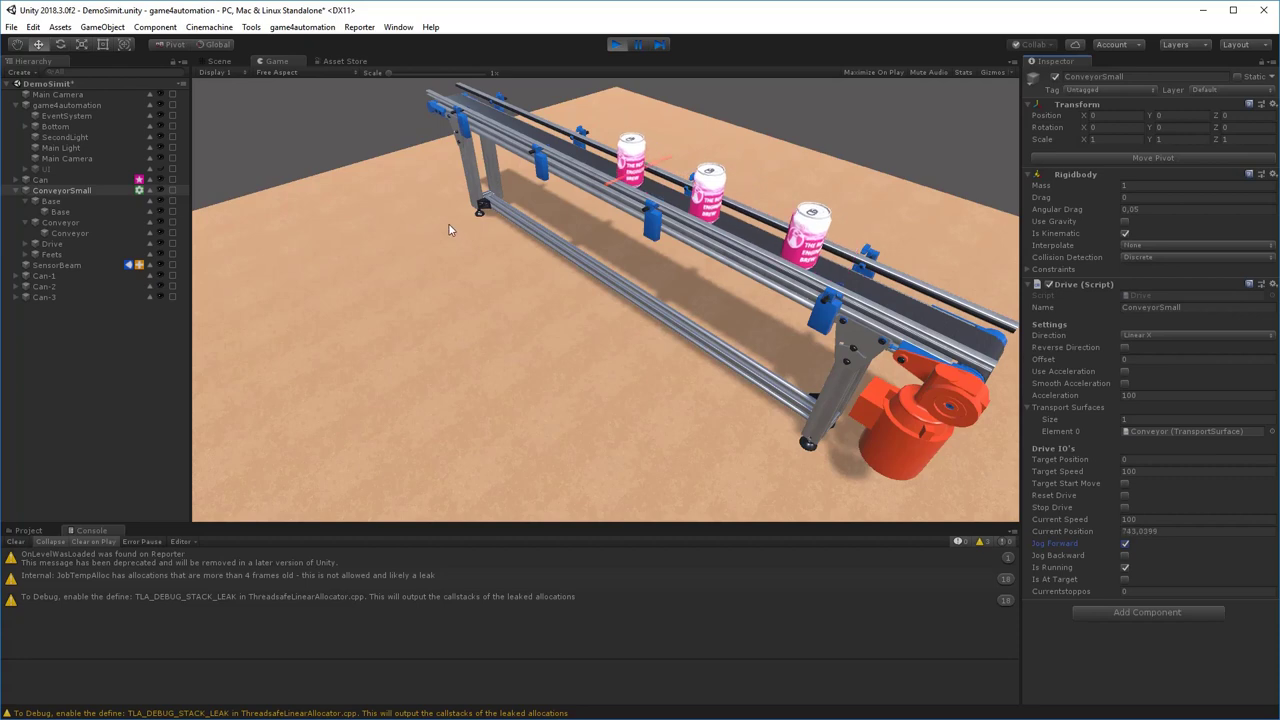
{"action": "scroll", "coordinate": [427, 182], "scroll_direction": "up", "scroll_amount": 3}
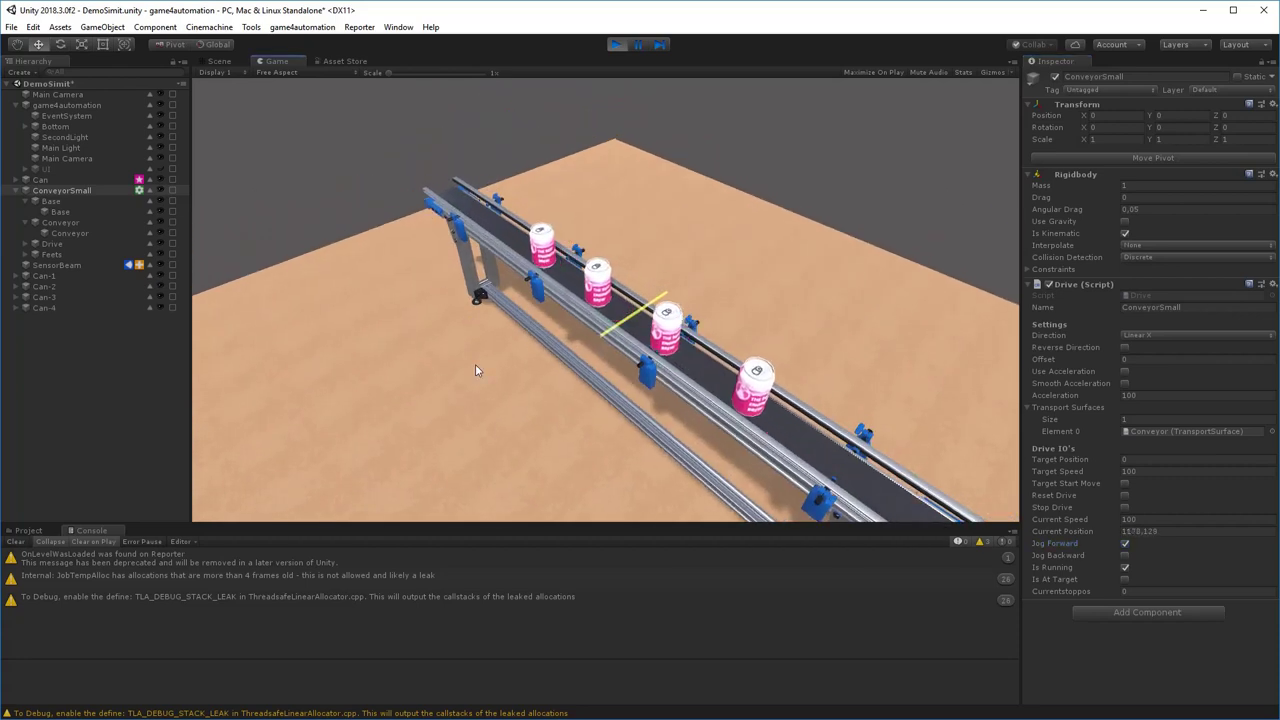
{"action": "right_click_drag", "start_coordinate": [475, 364], "coordinate": [612, 342]}
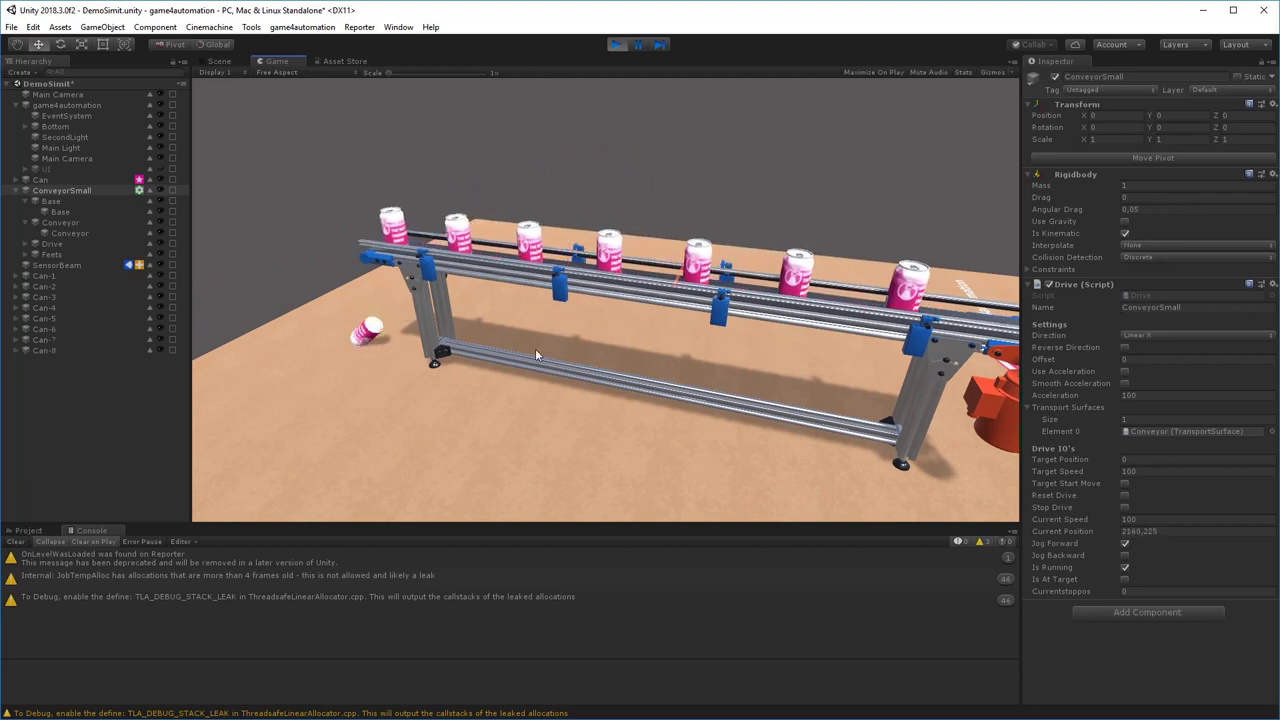
Stop the run and give ConveyorSmall a Drive_Simple script component.
{"action": "key", "text": "ctrl+p"}
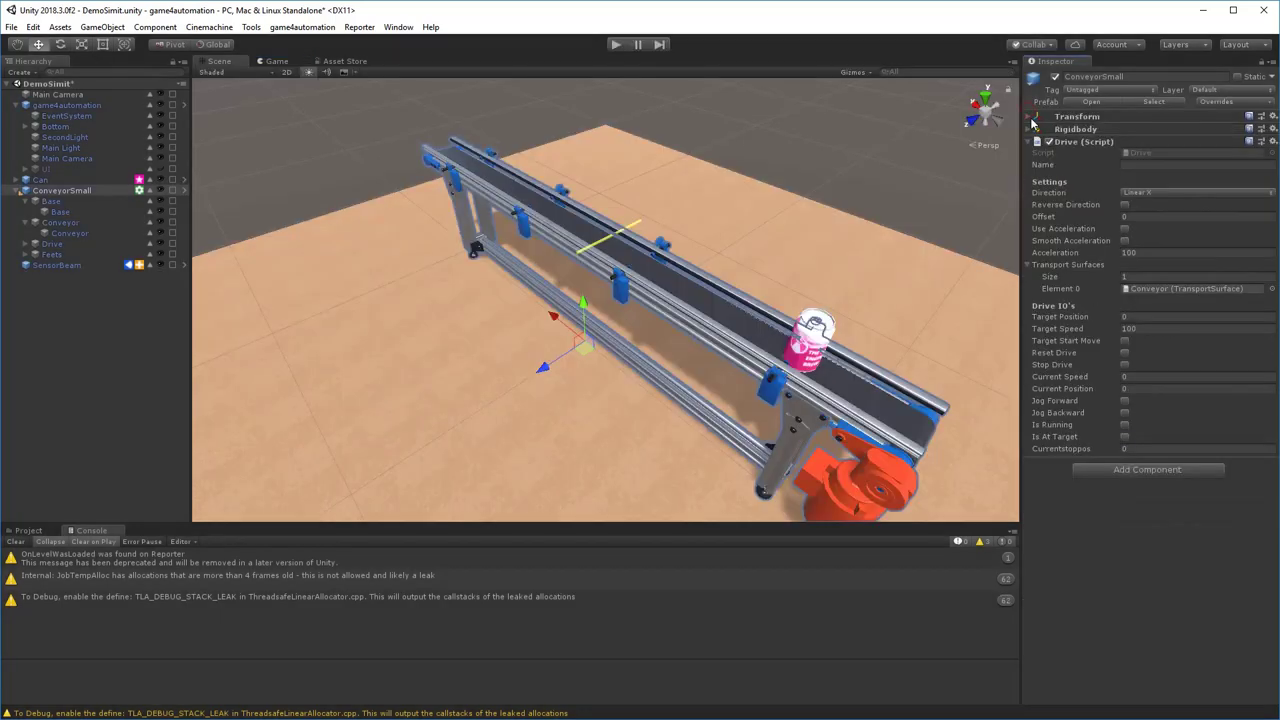
{"action": "left_click", "coordinate": [1127, 476]}
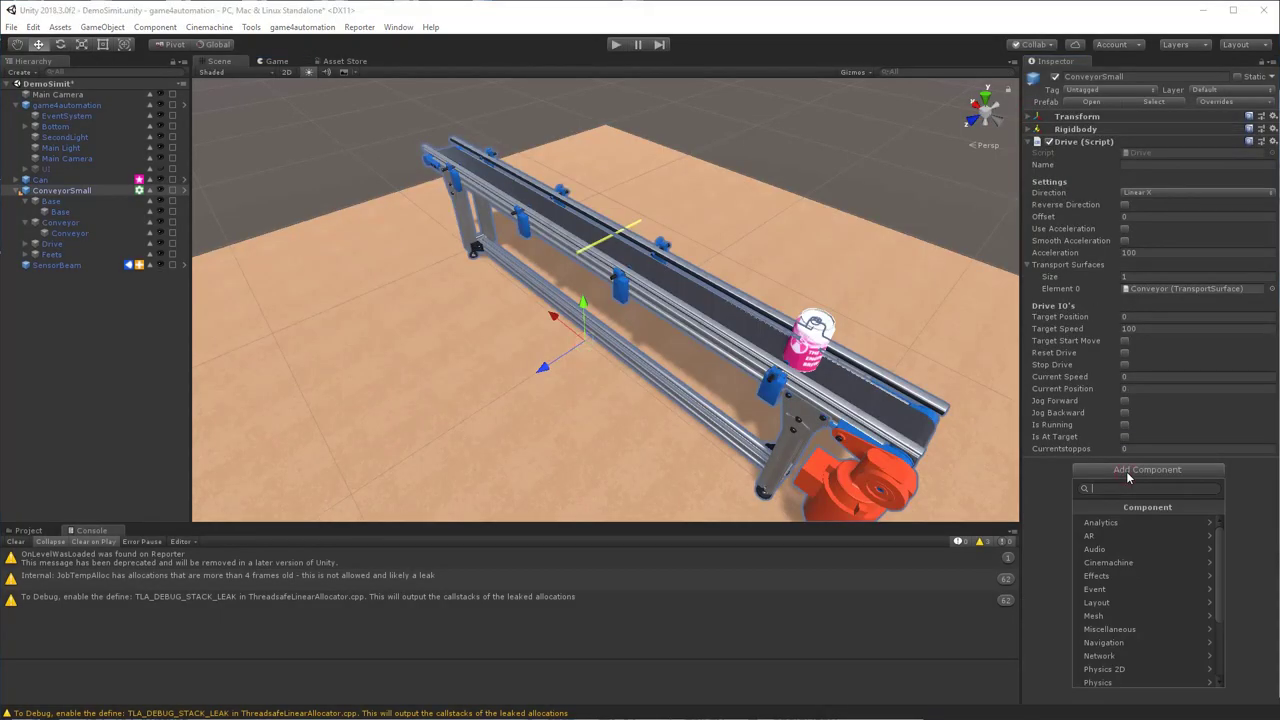
{"action": "type", "text": "Dri"}
{"action": "key", "text": "Down"}
{"action": "key", "text": "Down"}
{"action": "key", "text": "Down"}
{"action": "key", "text": "Down"}
{"action": "key", "text": "Down"}
{"action": "key", "text": "Down"}
{"action": "key", "text": "Return"}
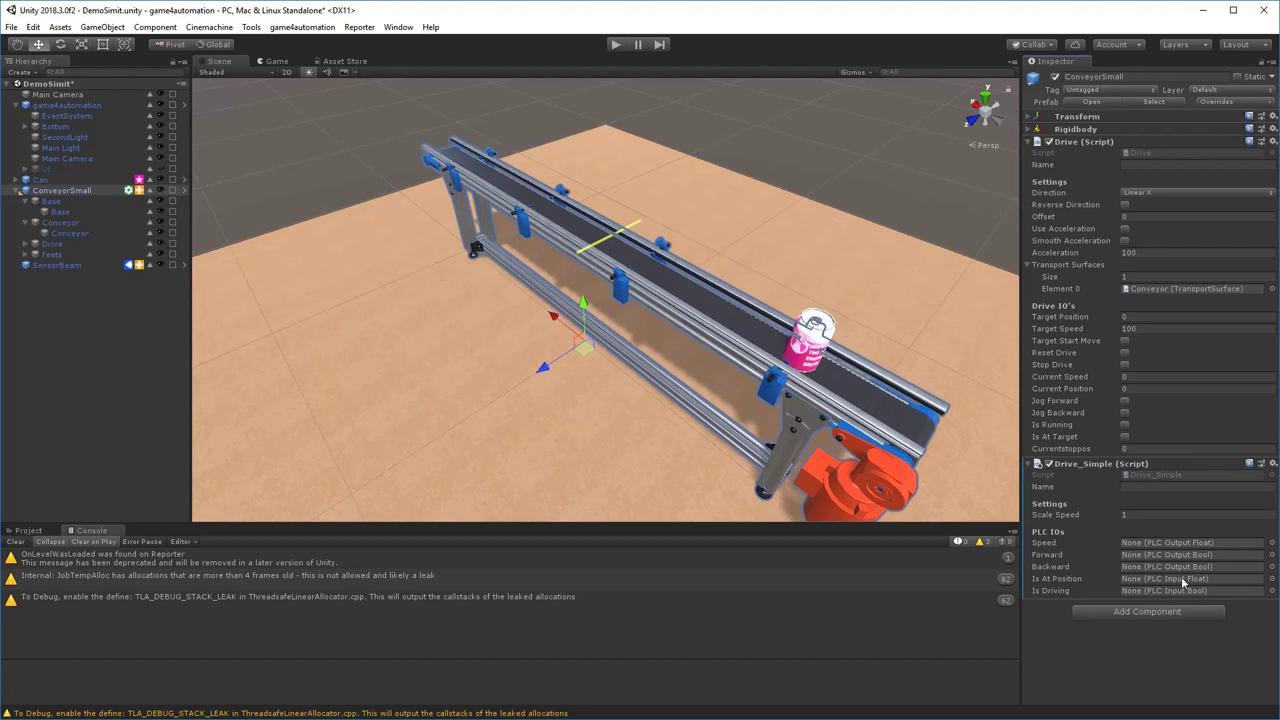
Add the SharedMemory prefab to the Hierarchy and move SharedMemoryInterface just below SensorBeam.
{"action": "scroll", "coordinate": [505, 622], "scroll_direction": "down", "scroll_amount": 1}
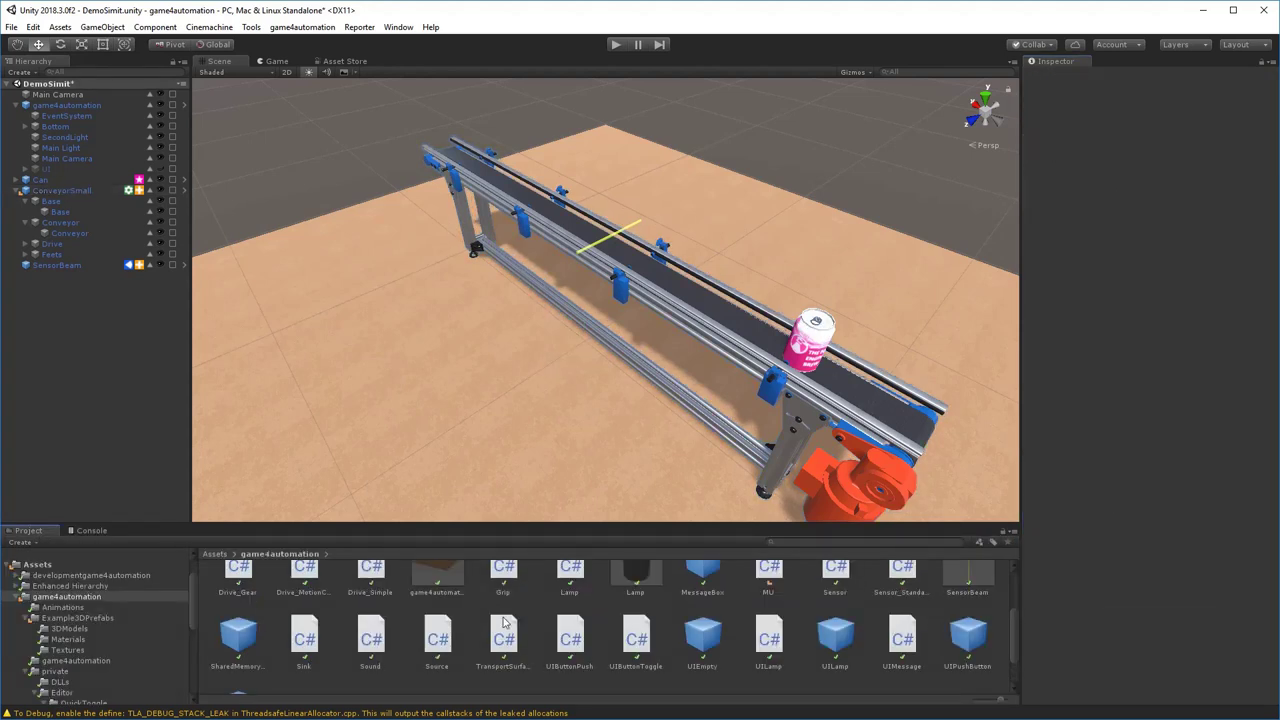
{"action": "mouse_move", "coordinate": [238, 637]}
{"action": "left_mouse_down"}
{"action": "mouse_move", "coordinate": [121, 224]}
{"action": "mouse_move", "coordinate": [63, 91]}
{"action": "left_mouse_up"}
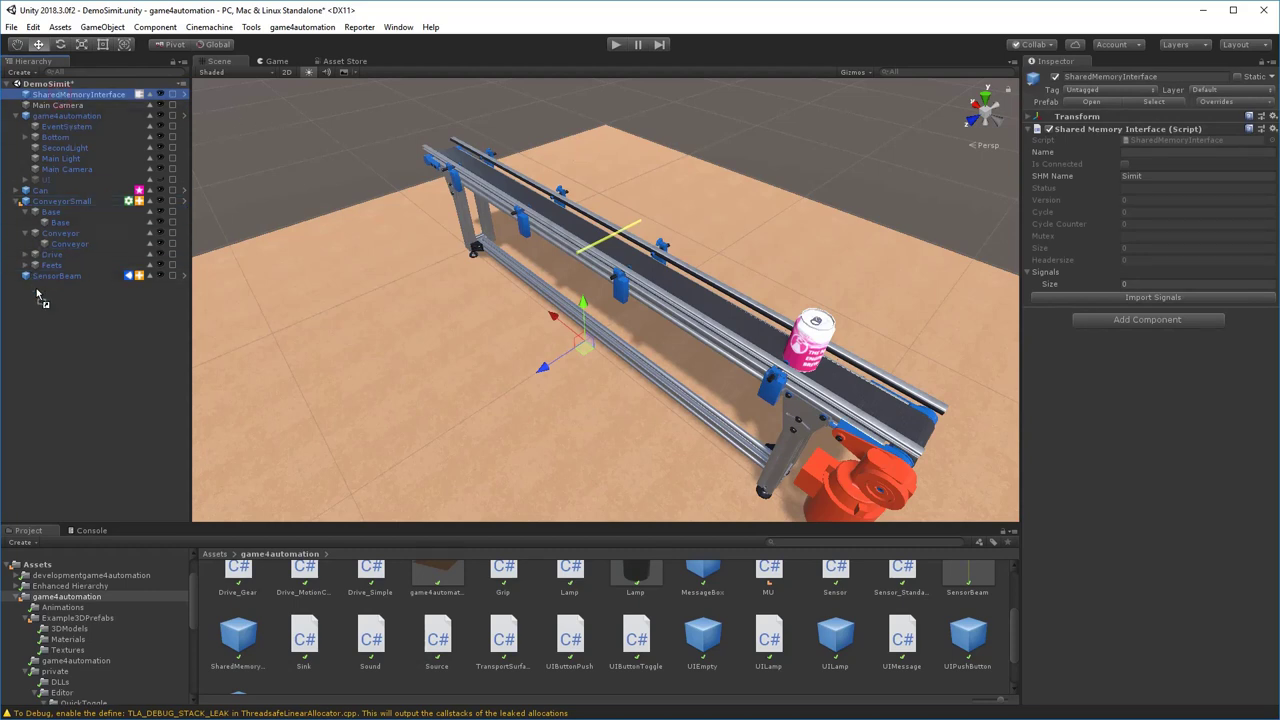
{"action": "left_click_drag", "start_coordinate": [36, 293], "coordinate": [60, 293]}
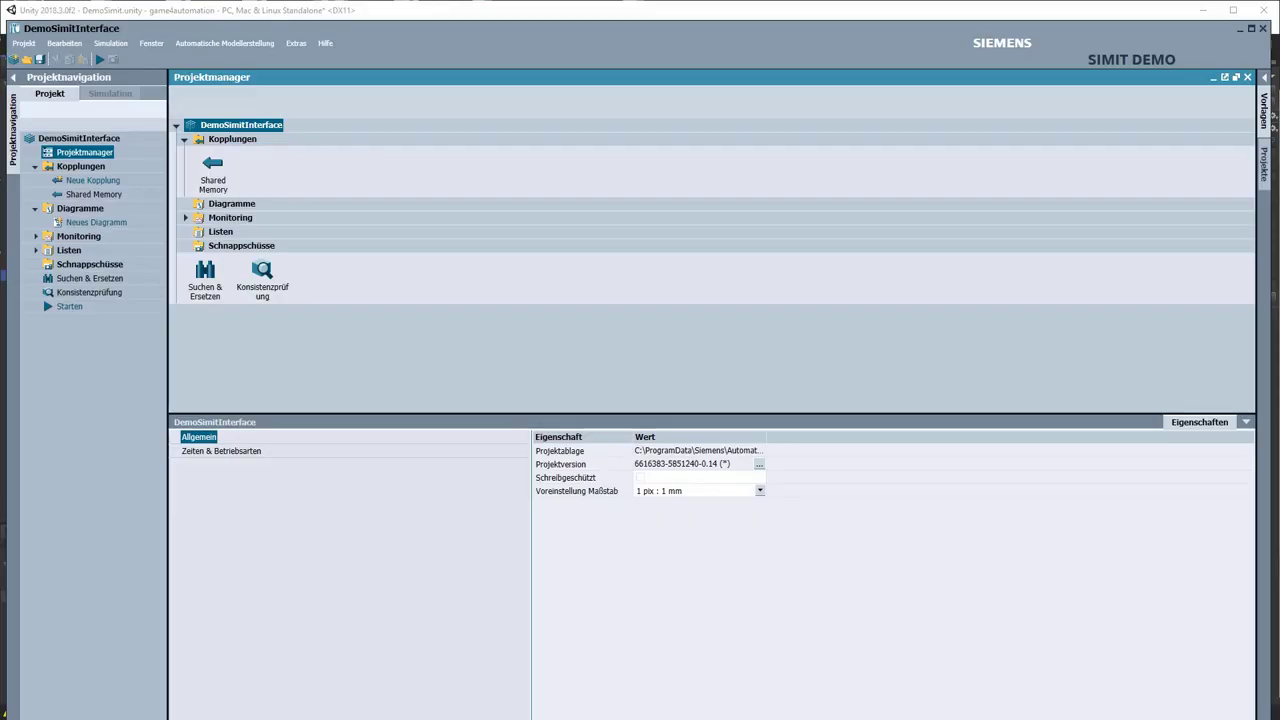
Open SIMIT's Shared Memory coupling and start its simulation, dismissing both demo notices.
{"action": "double_click", "coordinate": [88, 197]}
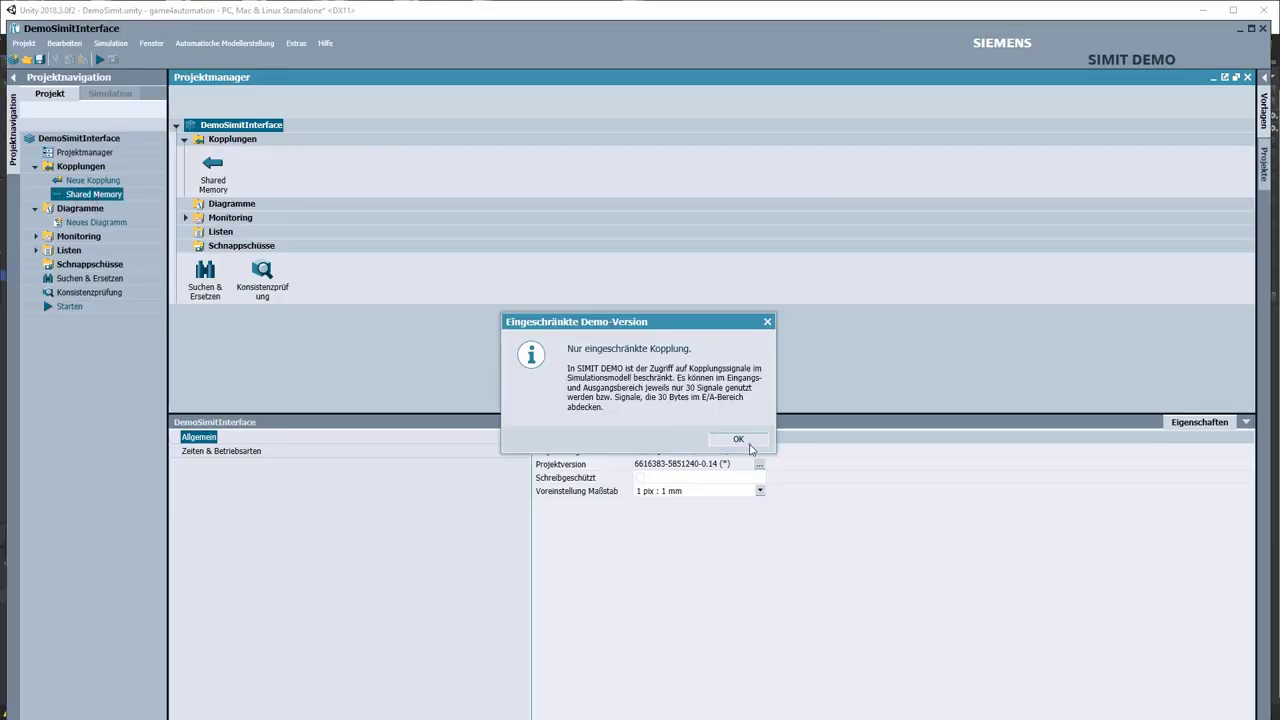
{"action": "left_click", "coordinate": [735, 437]}
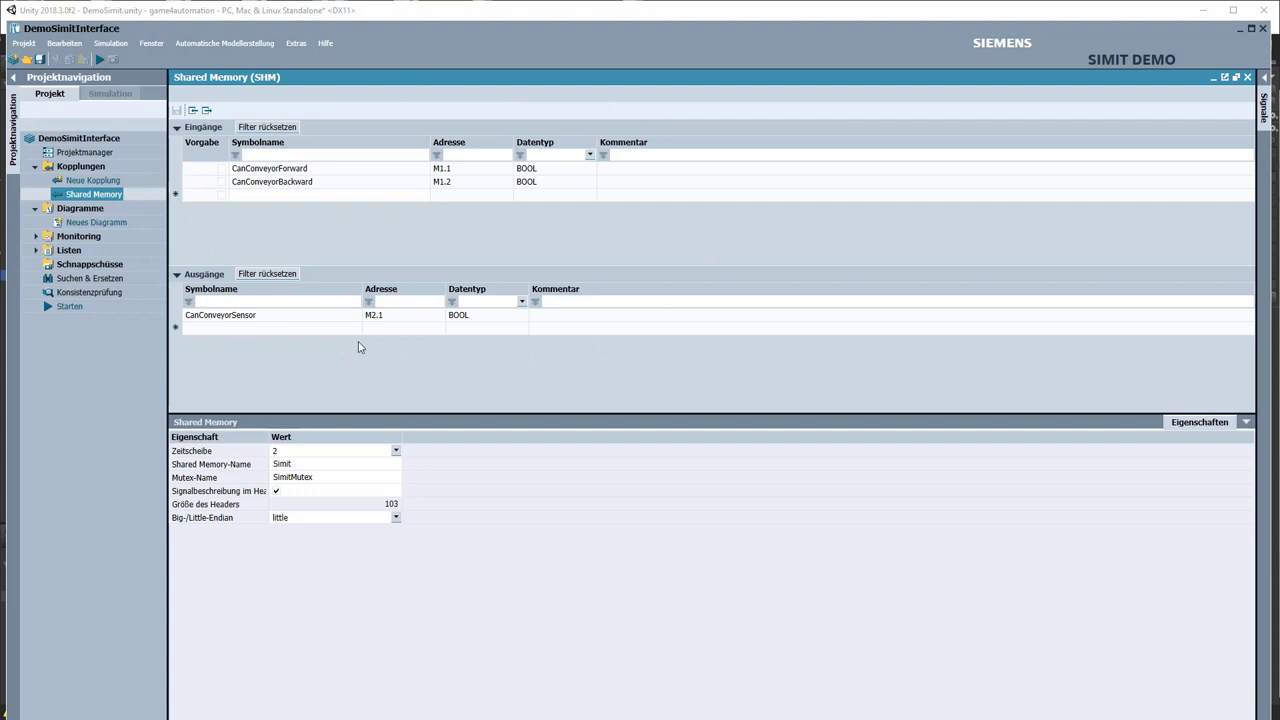
{"action": "left_click", "coordinate": [99, 59]}
{"action": "left_click", "coordinate": [737, 433]}
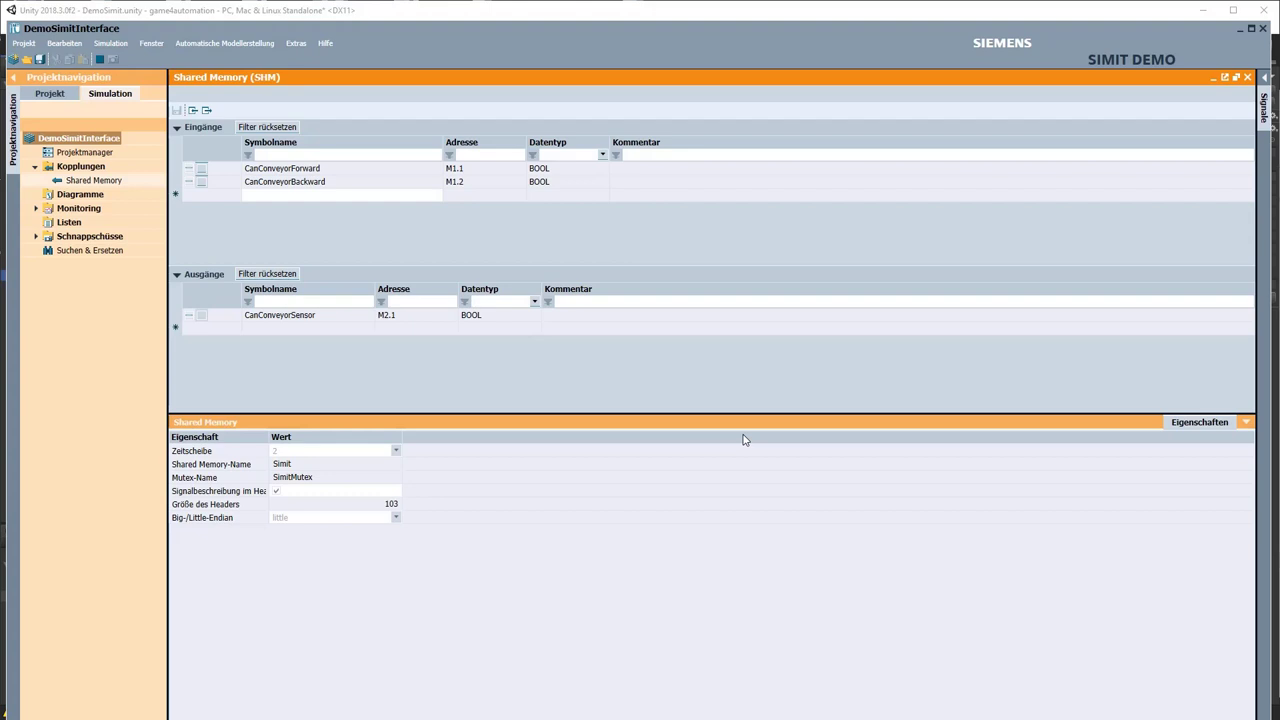
{"action": "left_click", "coordinate": [538, 16]}
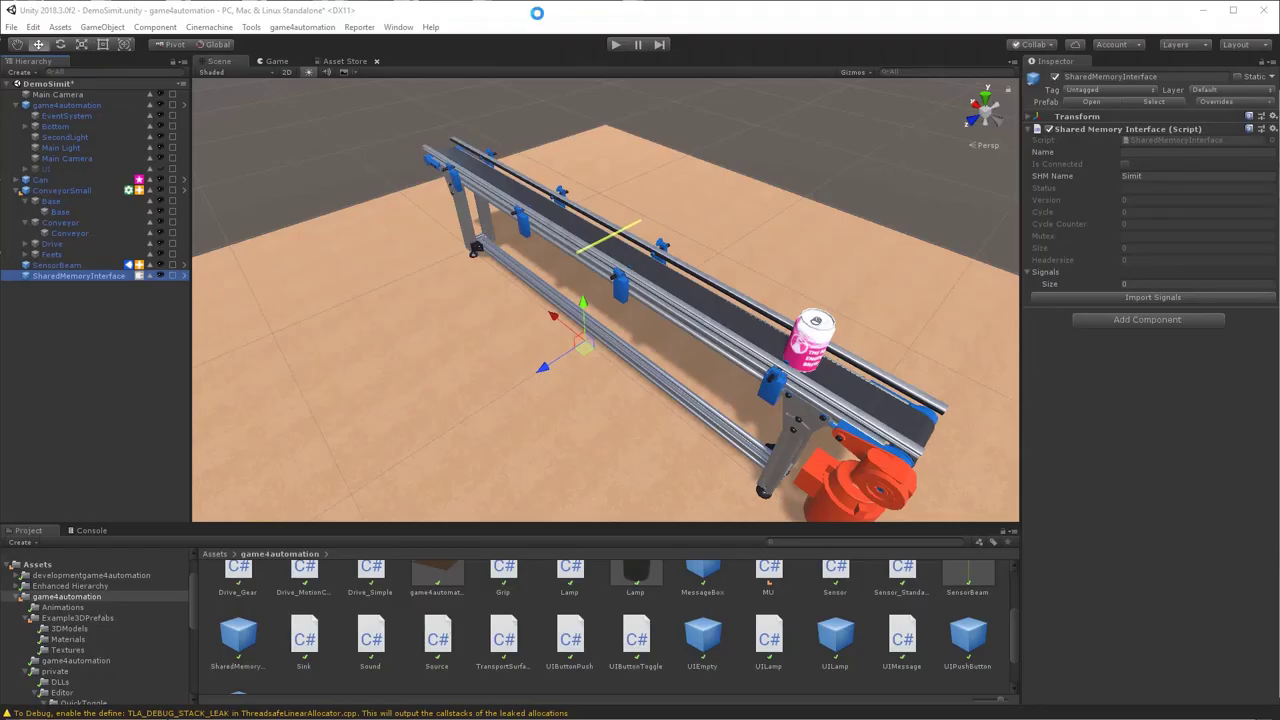
Import the three SIMIT signals into SharedMemoryInterface and expand it to show their values.
{"action": "left_click", "coordinate": [1144, 299]}
{"action": "left_click", "coordinate": [1134, 297]}
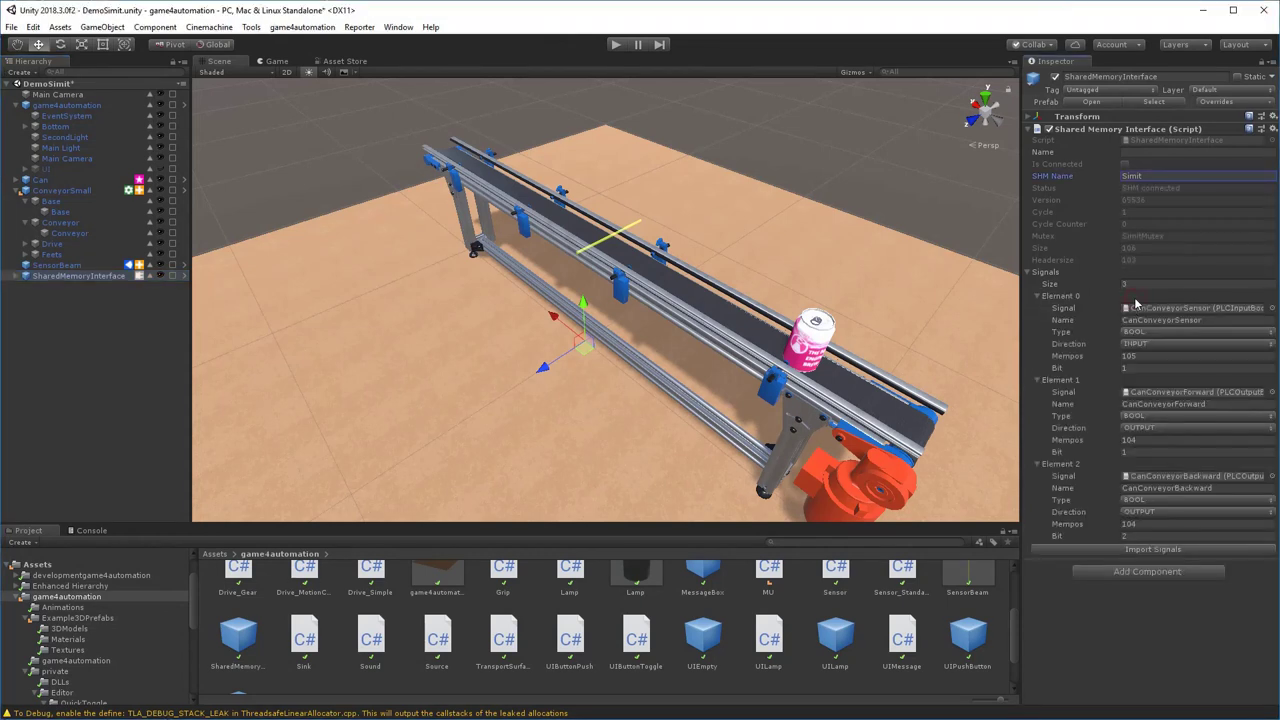
{"action": "left_click", "coordinate": [15, 279]}
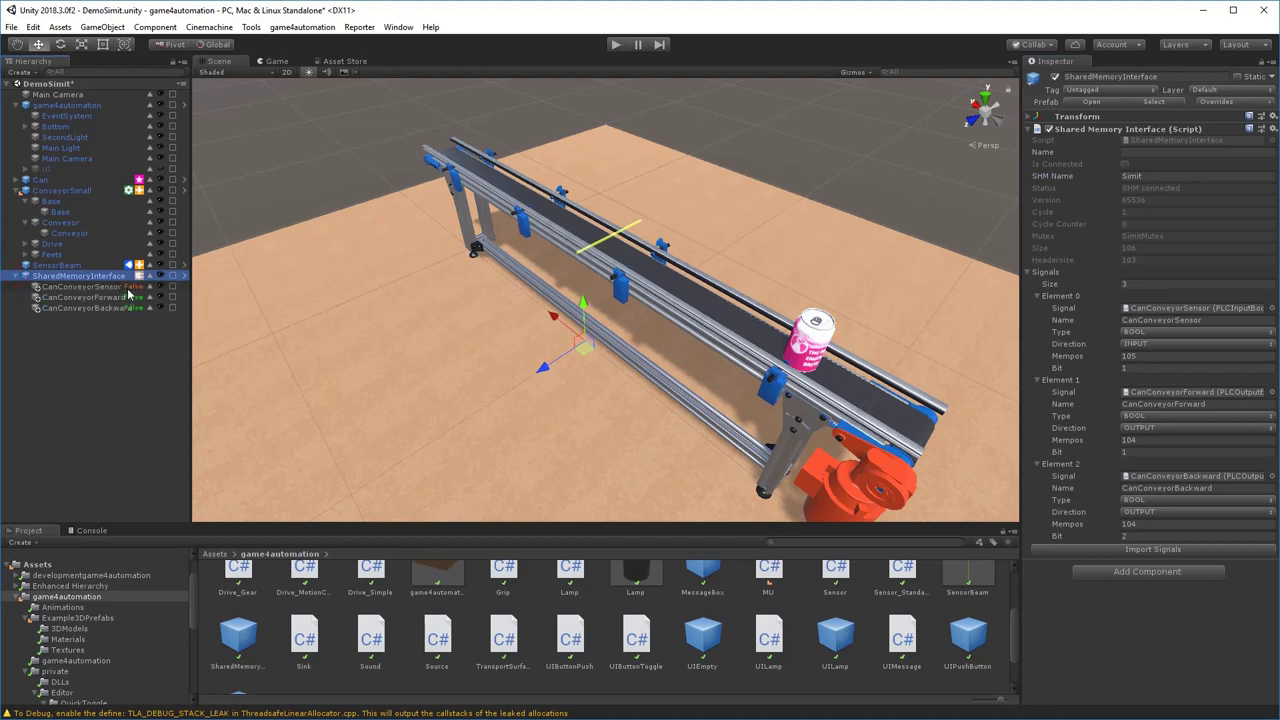
{"action": "left_click_drag", "start_coordinate": [190, 274], "coordinate": [276, 265]}
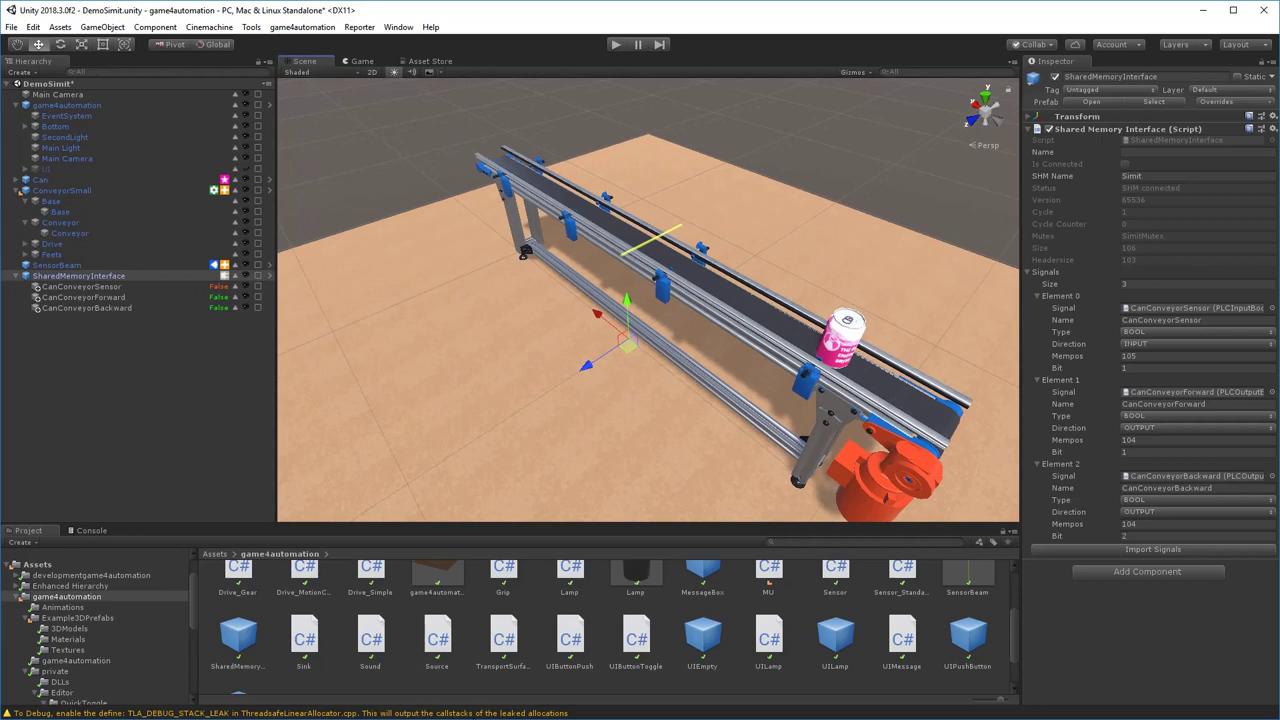
{"action": "left_click", "coordinate": [400, 713]}
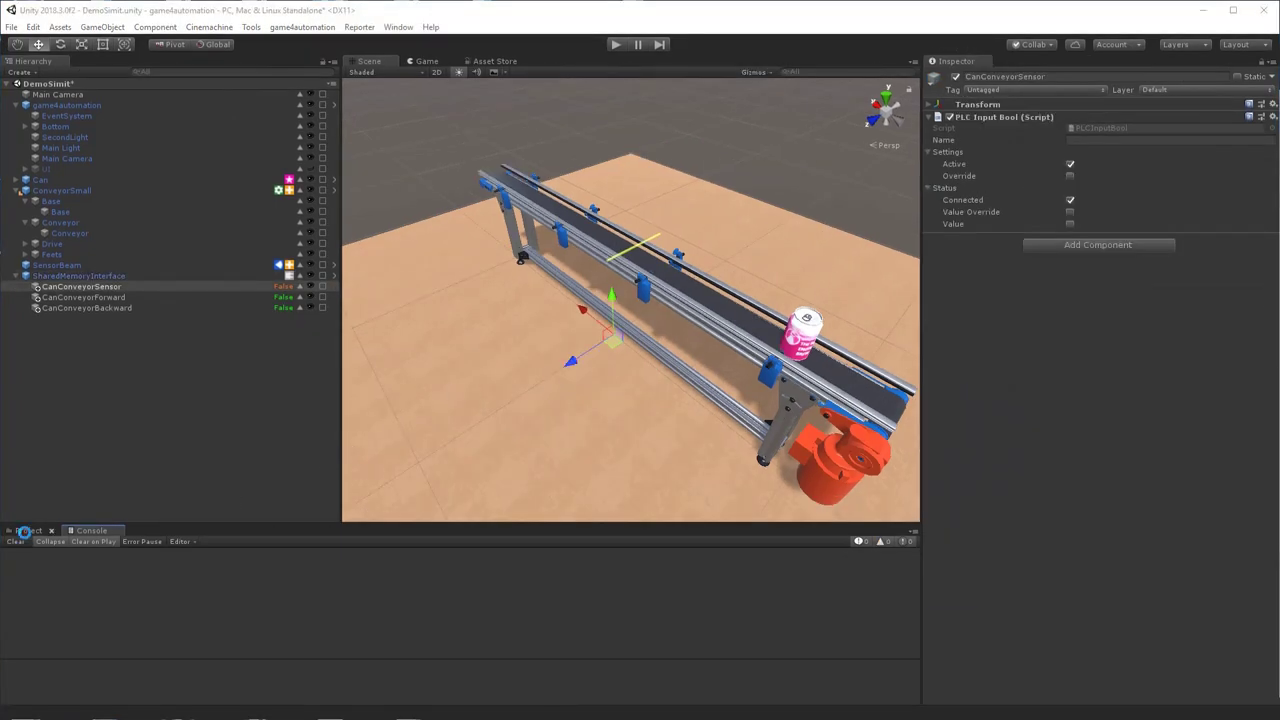
Link ConveyorSmall's Drive_Simple Forward and Backward to CanConveyorForward and CanConveyorBackward.
{"action": "left_click", "coordinate": [25, 531]}
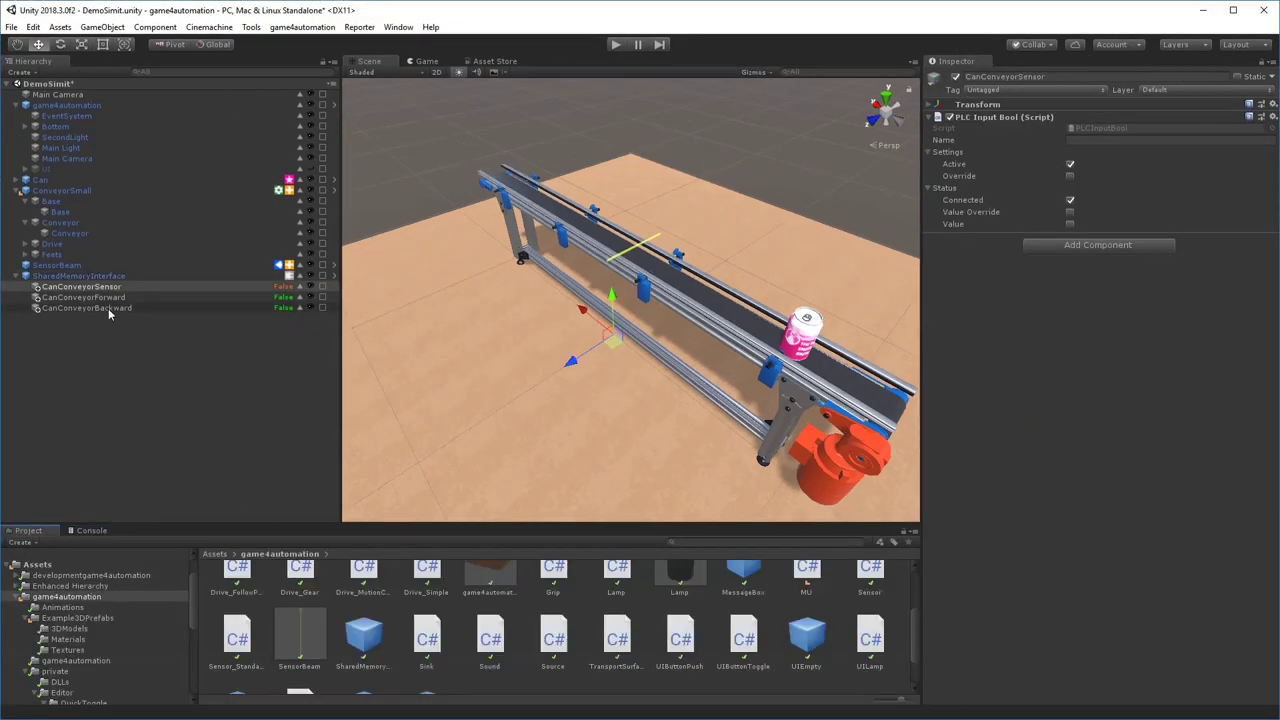
{"action": "left_click", "coordinate": [82, 194]}
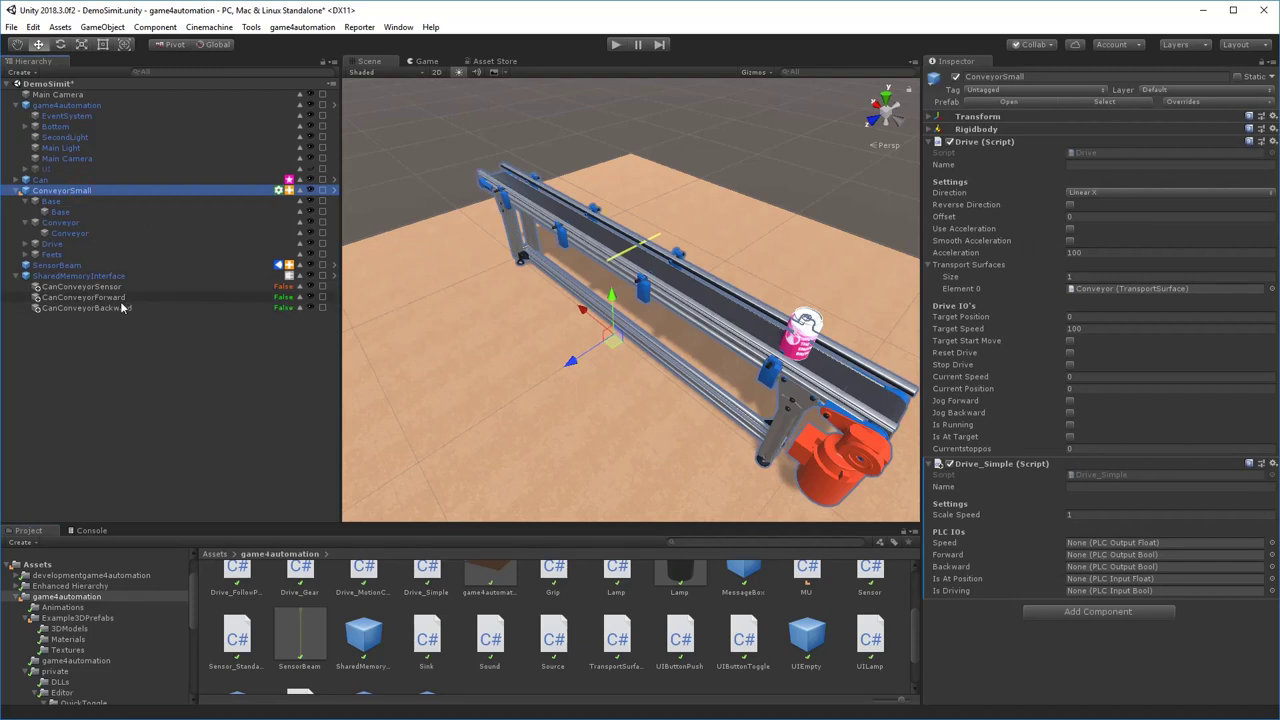
{"action": "left_click_drag", "start_coordinate": [116, 303], "coordinate": [1088, 556]}
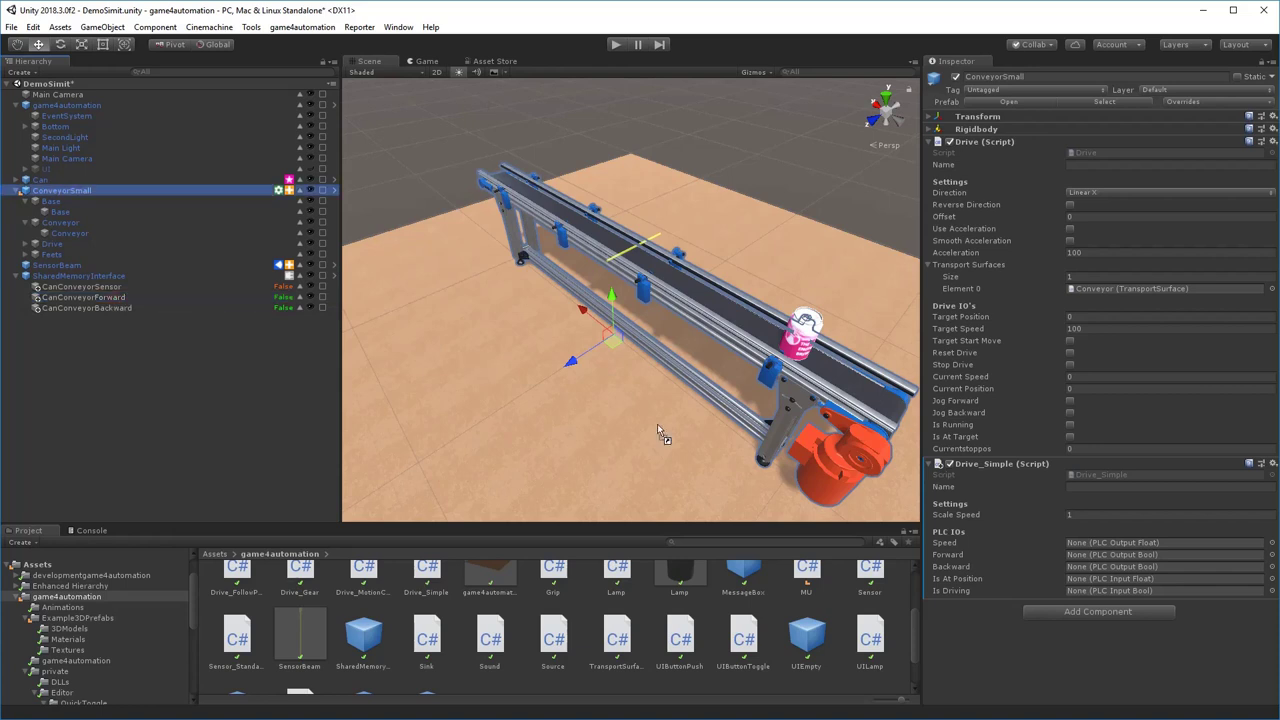
{"action": "left_click_drag", "start_coordinate": [85, 308], "coordinate": [1097, 568]}
Verify which signals feed the Forward and Backward inputs by clicking each field.
{"action": "left_click", "coordinate": [1094, 556]}
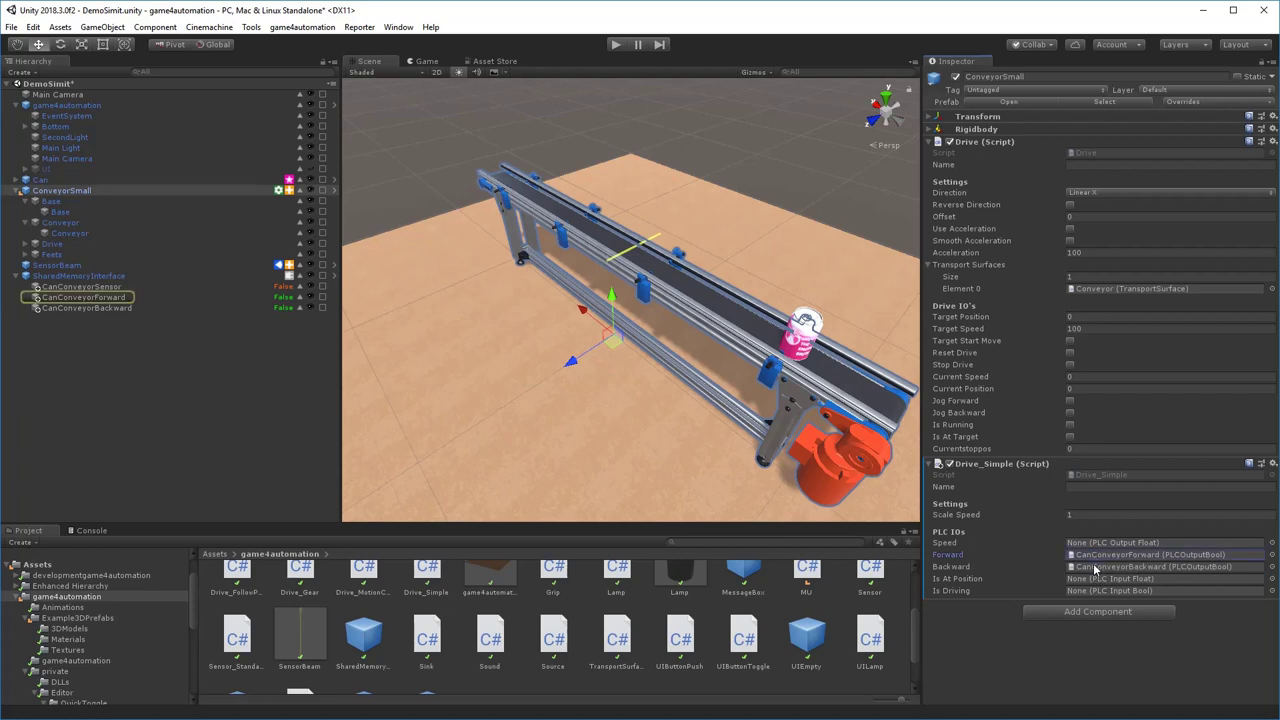
{"action": "left_click", "coordinate": [1097, 567]}
{"action": "left_click", "coordinate": [1094, 565]}
{"action": "left_click", "coordinate": [1092, 556]}
Link CanConveyorSensor to SensorBeam's Sensor_Standard Occupied field and confirm it.
{"action": "left_click", "coordinate": [60, 266]}
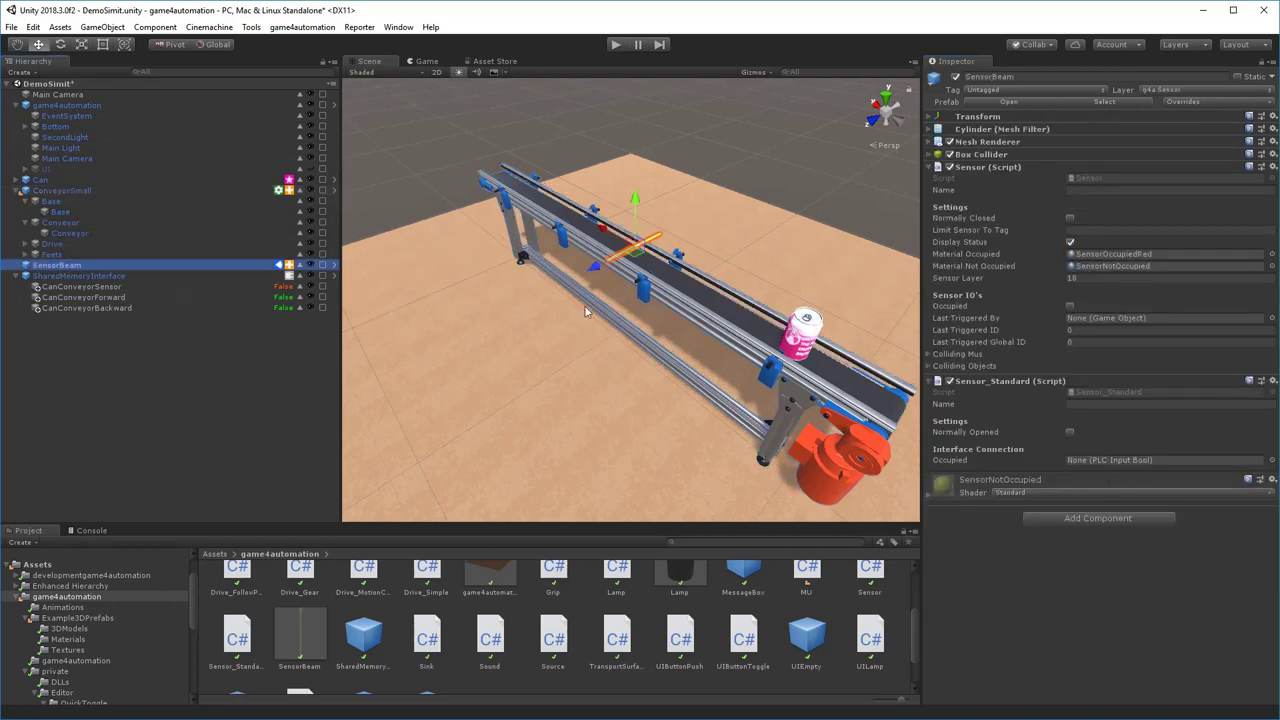
{"action": "left_click_drag", "start_coordinate": [72, 287], "coordinate": [1120, 460]}
{"action": "left_click", "coordinate": [1120, 460]}
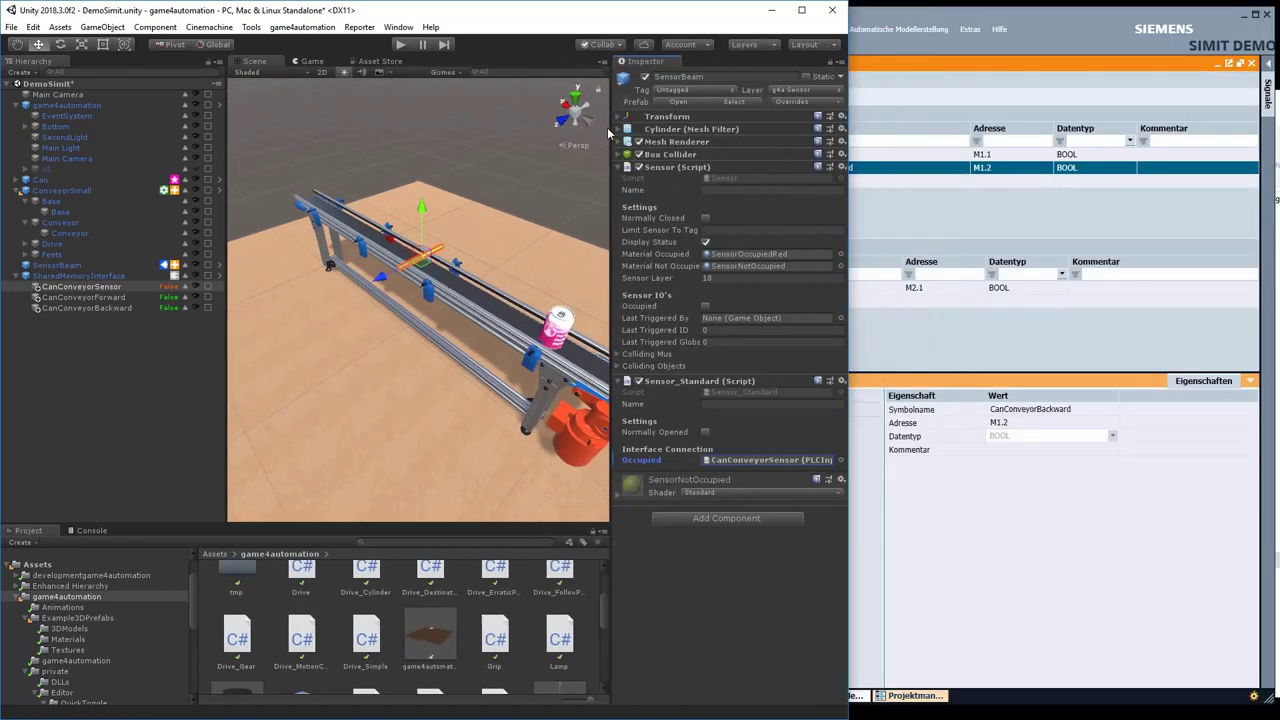
Widen the Scene view, enter Play mode, and bring SIMIT's Shared Memory table forward.
{"action": "left_click_drag", "start_coordinate": [614, 128], "coordinate": [666, 130]}
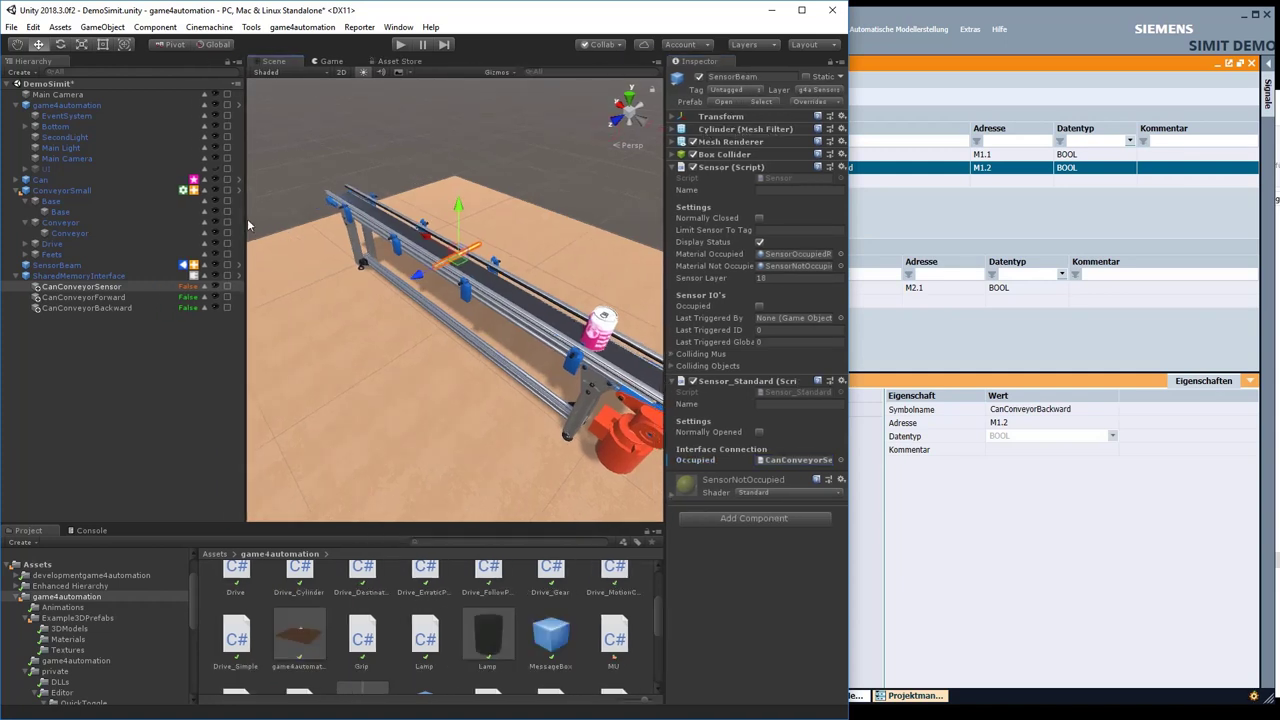
{"action": "left_click", "coordinate": [398, 46]}
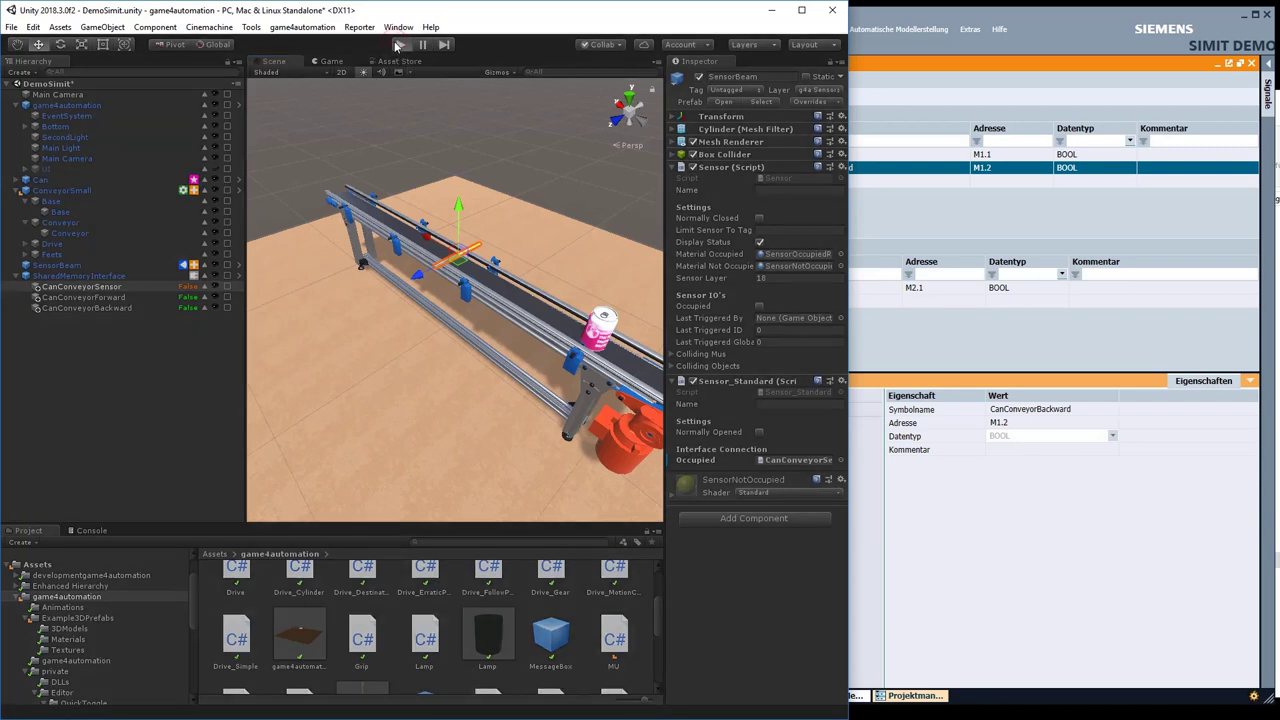
{"action": "left_click", "coordinate": [980, 230]}
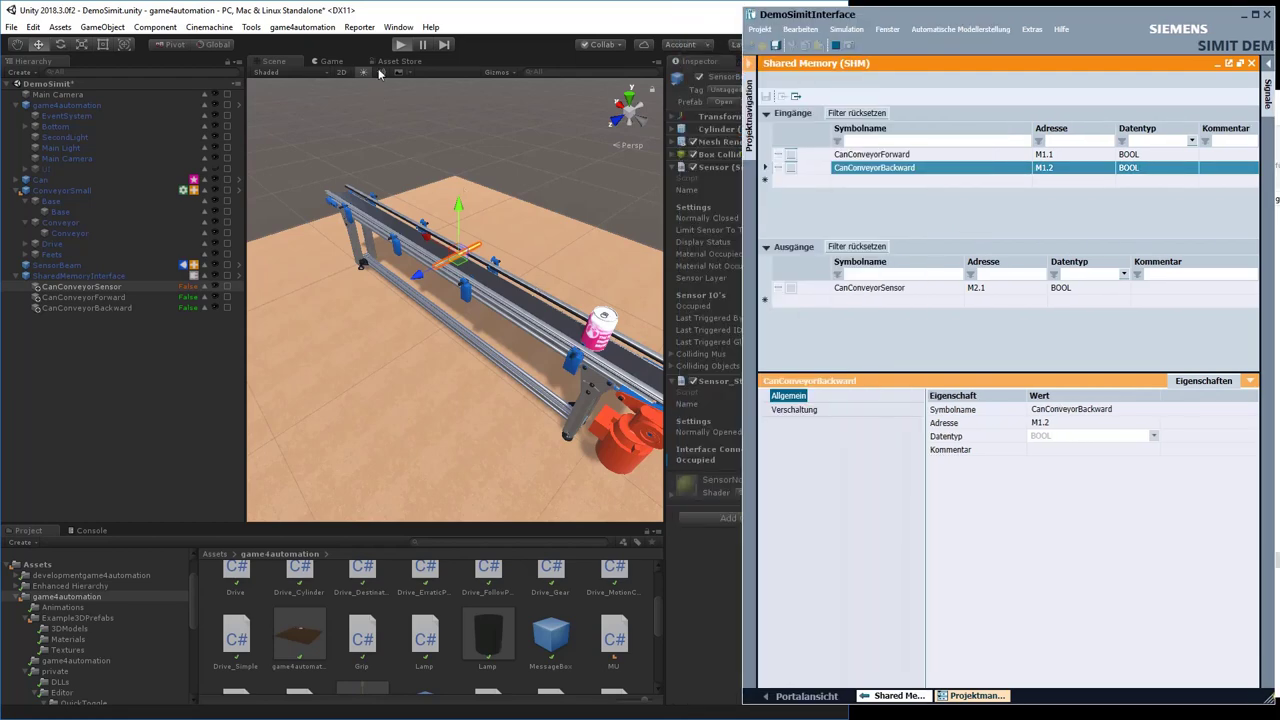
Toggle CanConveyorForward and switch on CanConveyorBackward in SIMIT's Shared Memory inputs table.
{"action": "left_click", "coordinate": [402, 46]}
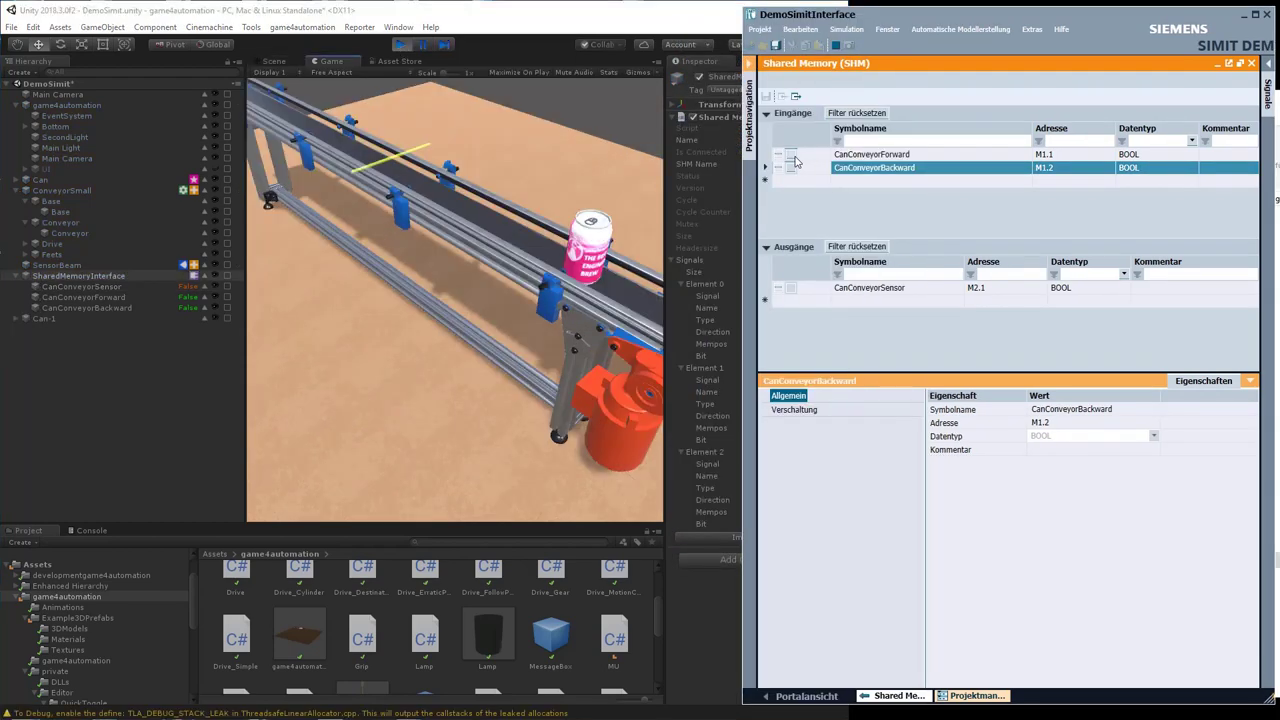
{"action": "left_click", "coordinate": [795, 157]}
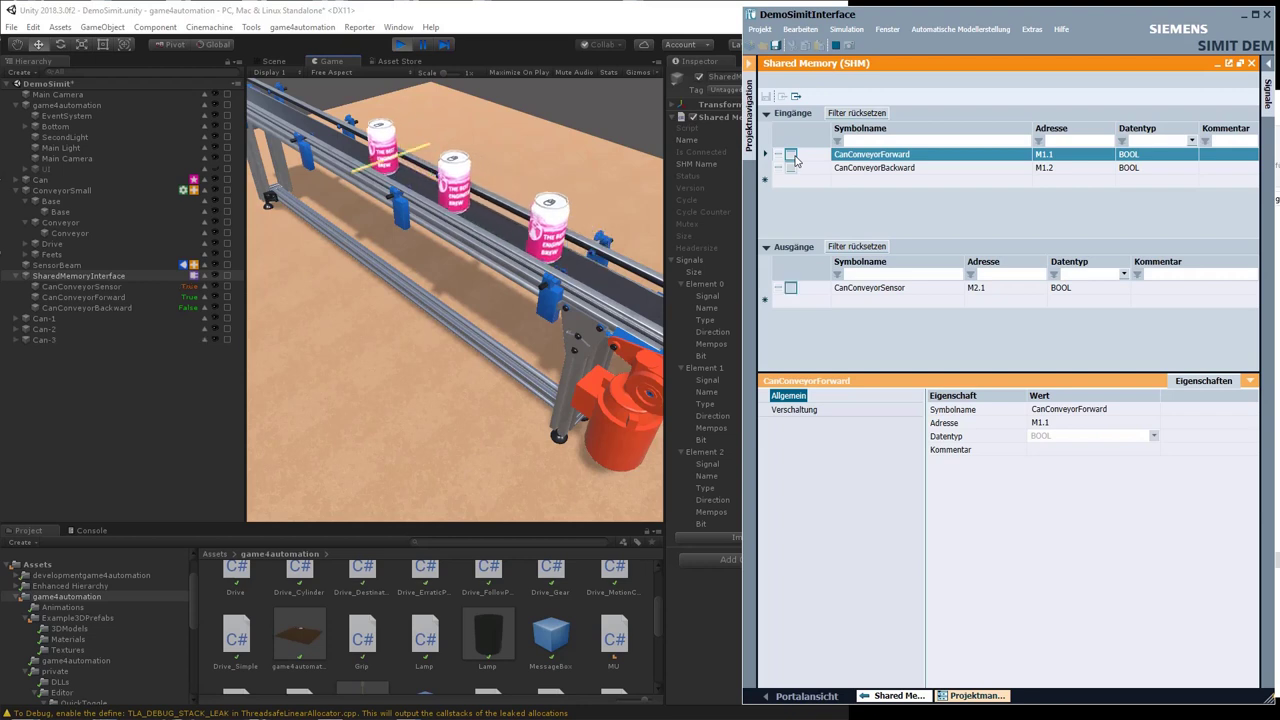
{"action": "left_click", "coordinate": [792, 156]}
{"action": "left_click", "coordinate": [792, 169]}
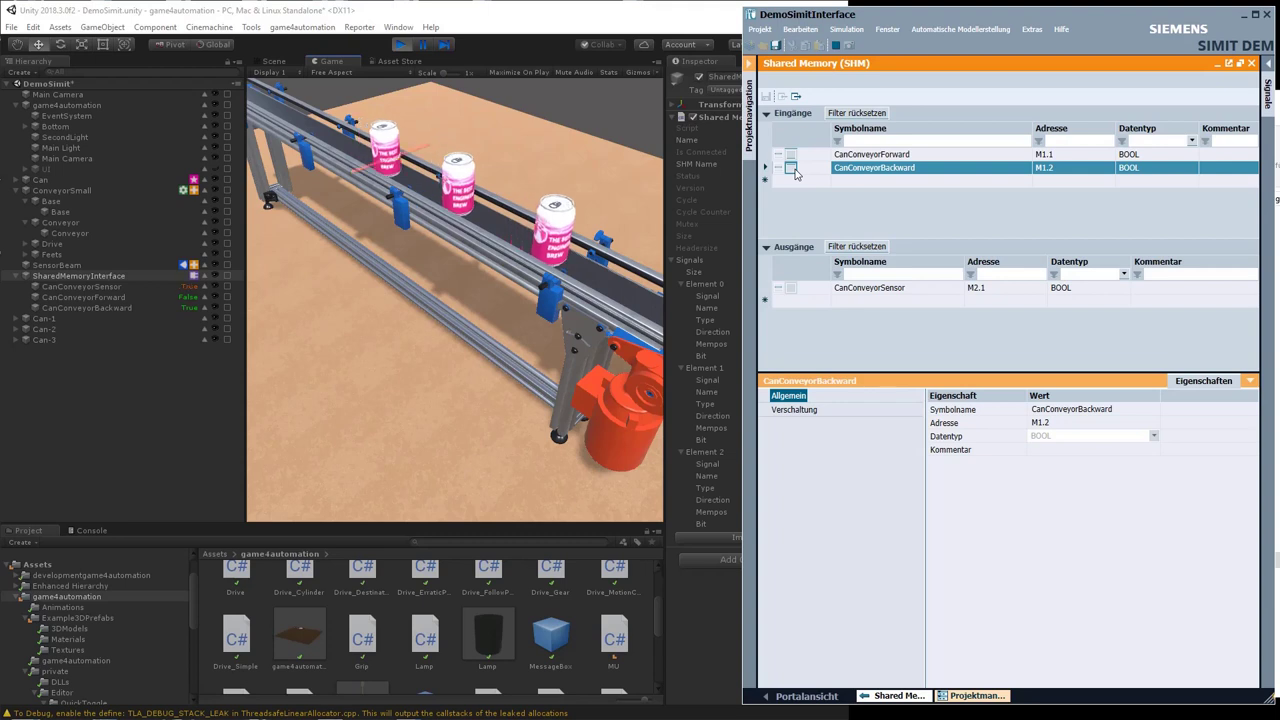
{"action": "left_click", "coordinate": [792, 166]}
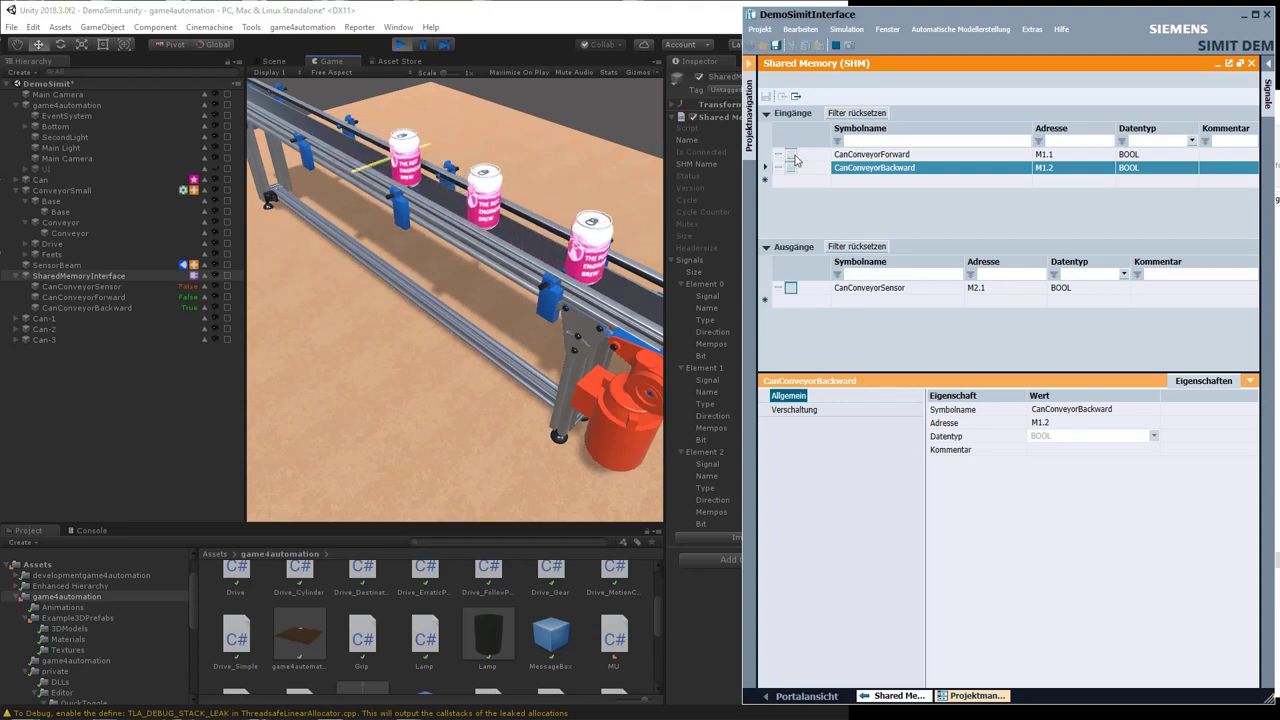
Turn forward back on and backward off to reverse the cans, then stop SIMIT's simulation.
{"action": "left_click", "coordinate": [791, 156]}
{"action": "left_click", "coordinate": [791, 156]}
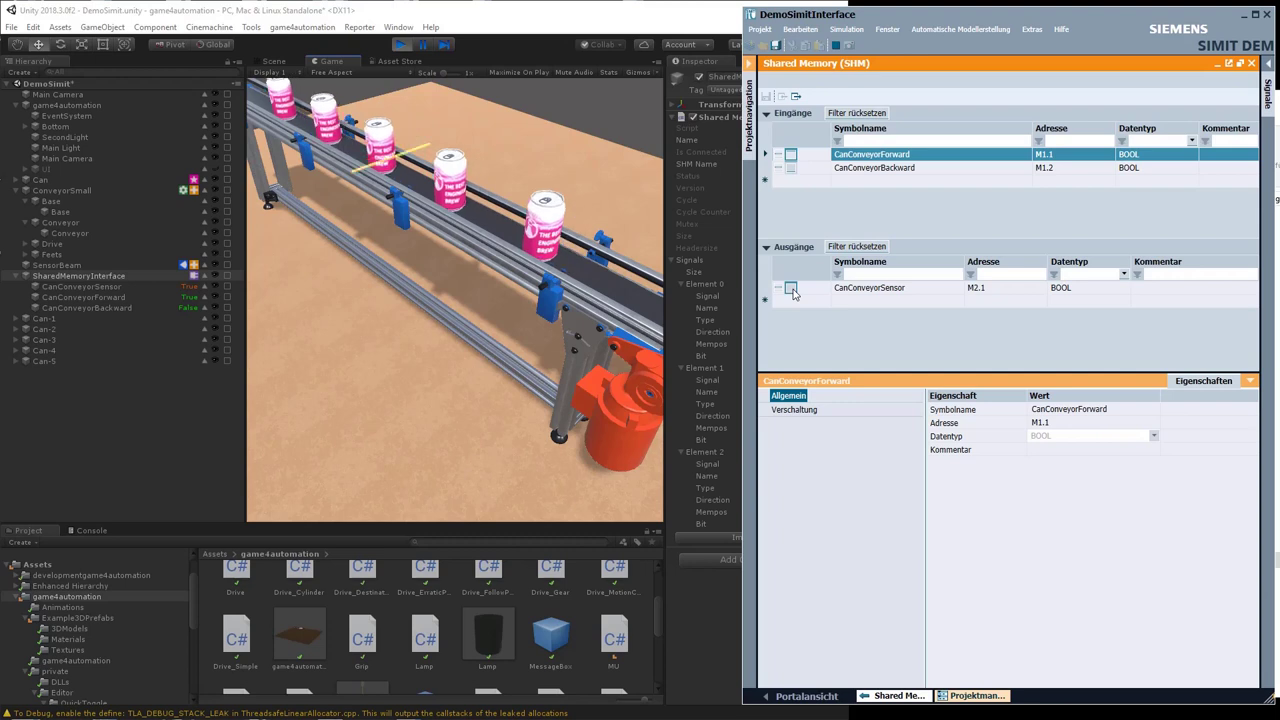
{"action": "left_click", "coordinate": [838, 46]}
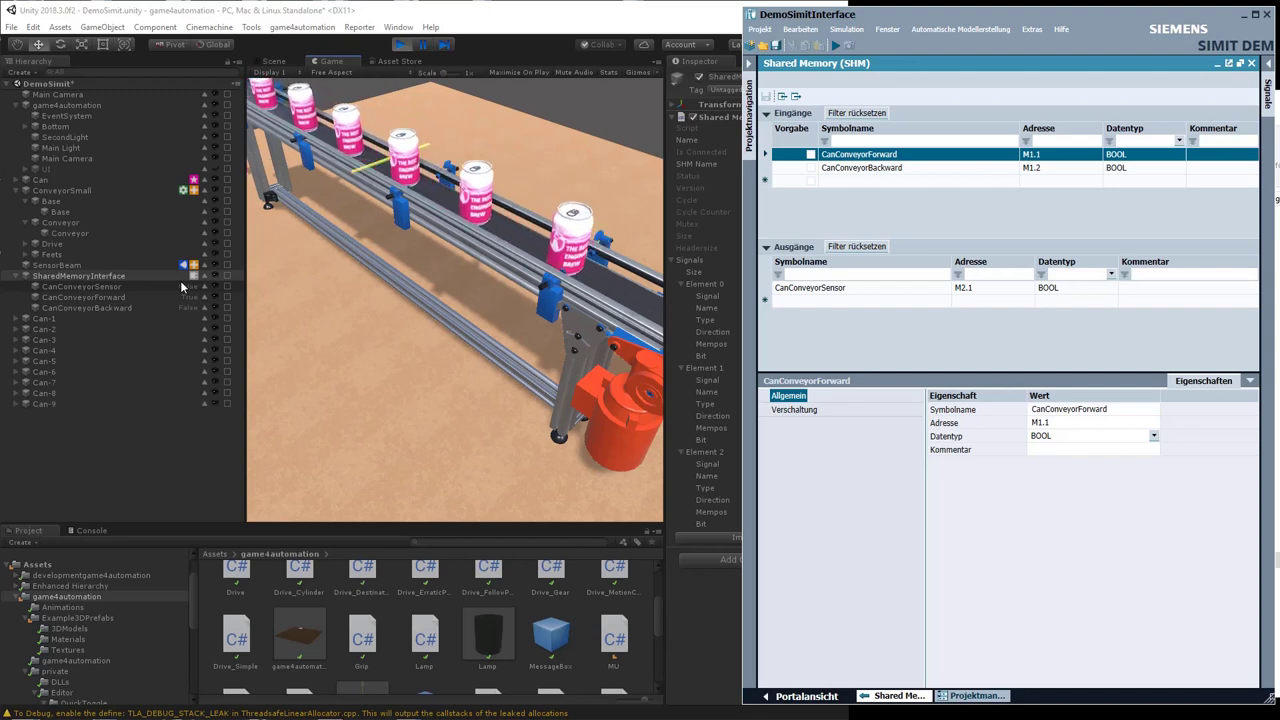
Override CanConveyorForward's value on to drive the cans, then untick Value Override.
{"action": "left_click", "coordinate": [181, 286]}
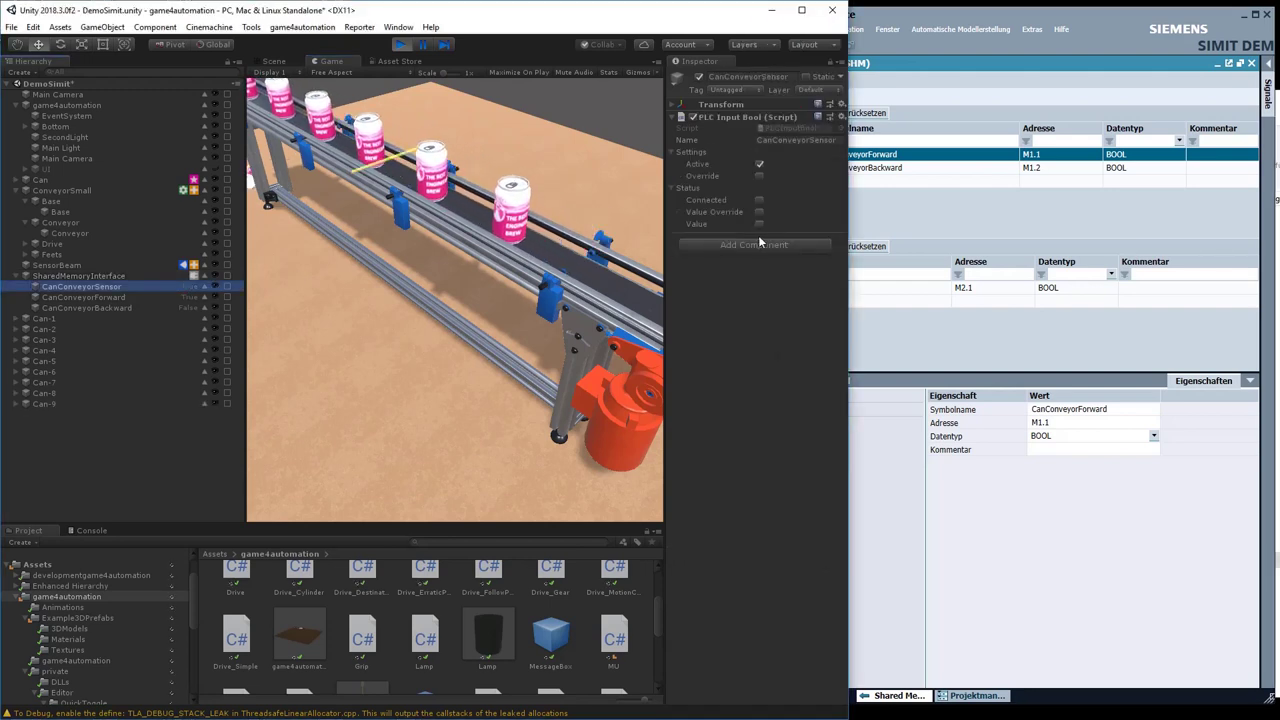
{"action": "left_click", "coordinate": [144, 296]}
{"action": "left_click", "coordinate": [759, 200]}
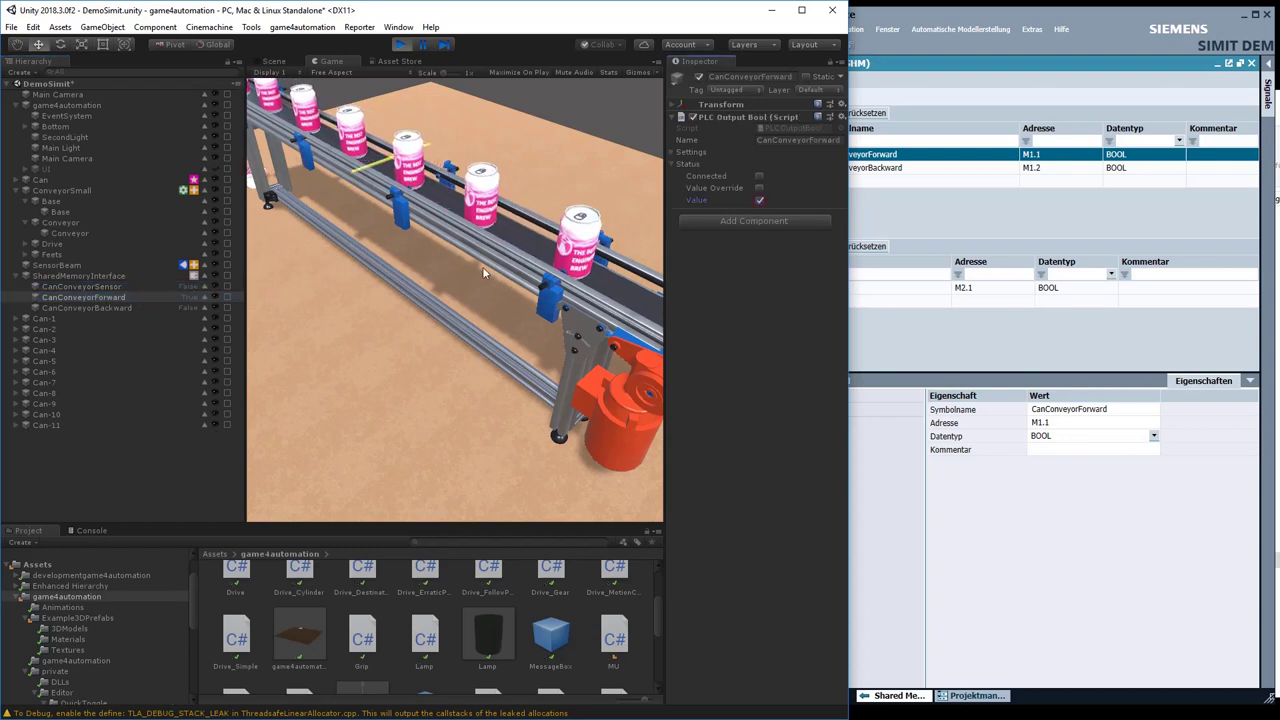
{"action": "left_click", "coordinate": [759, 188]}
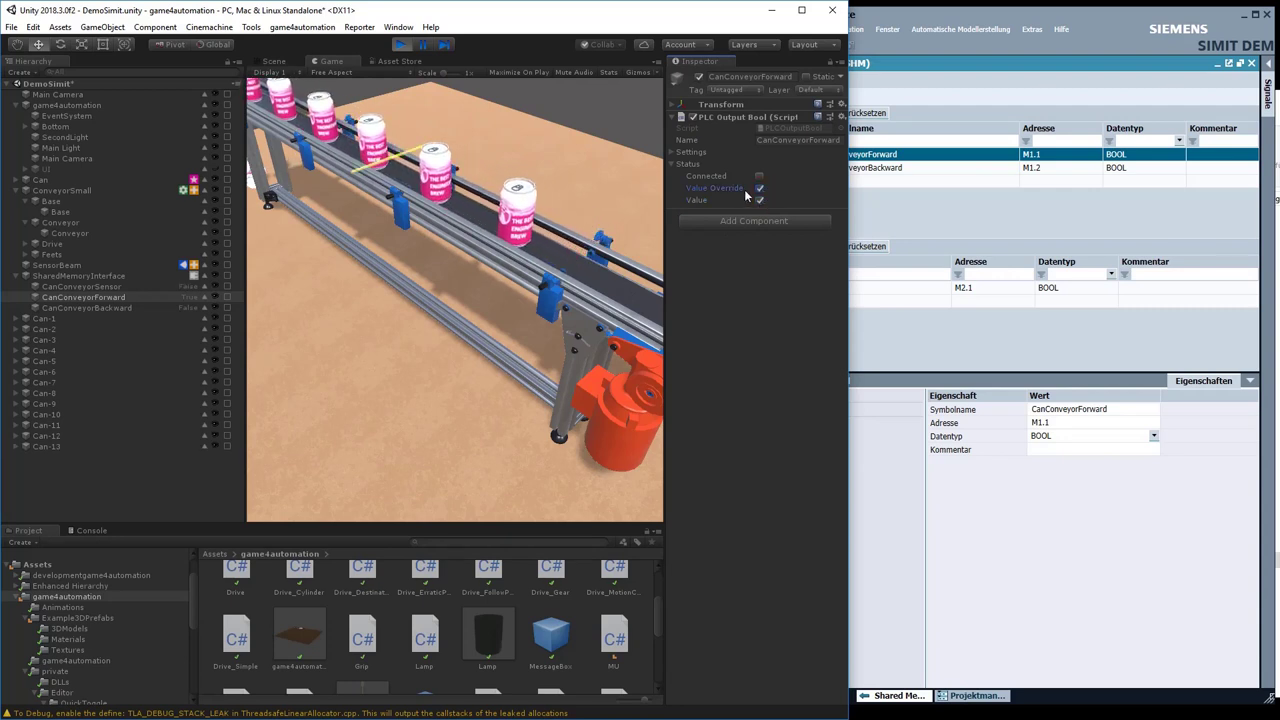
{"action": "left_click", "coordinate": [672, 153]}
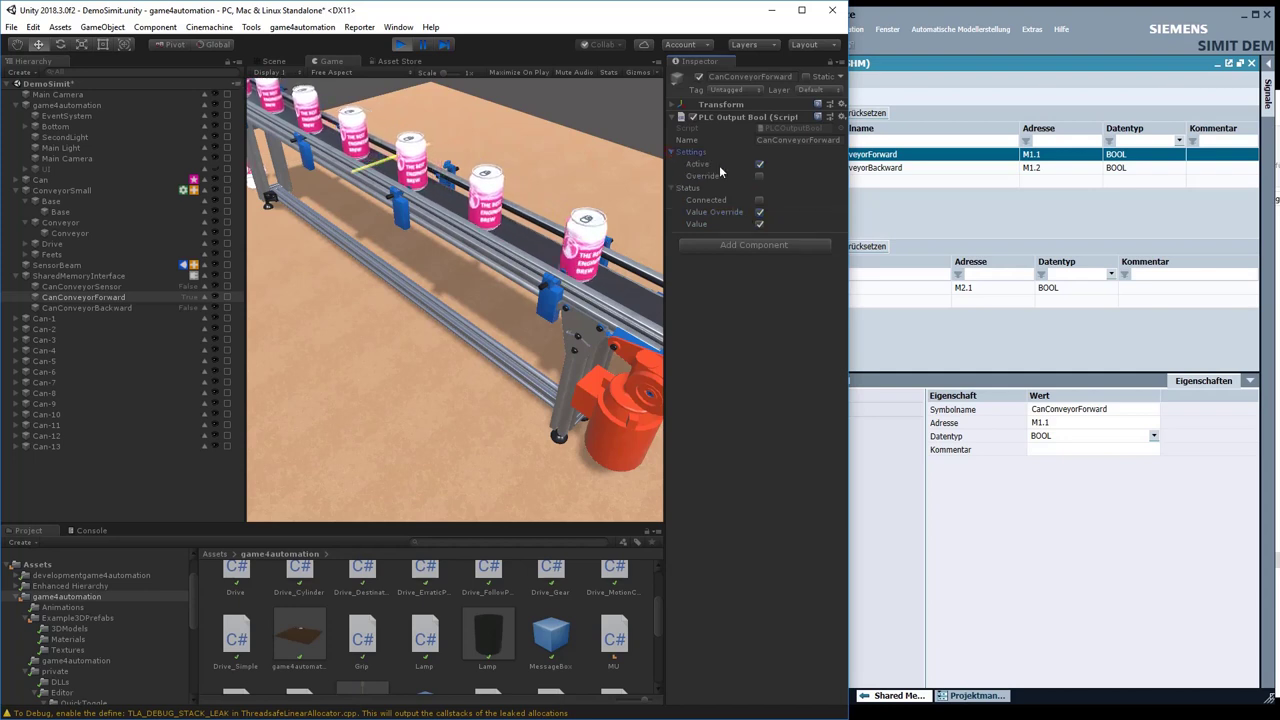
{"action": "left_click", "coordinate": [760, 213]}
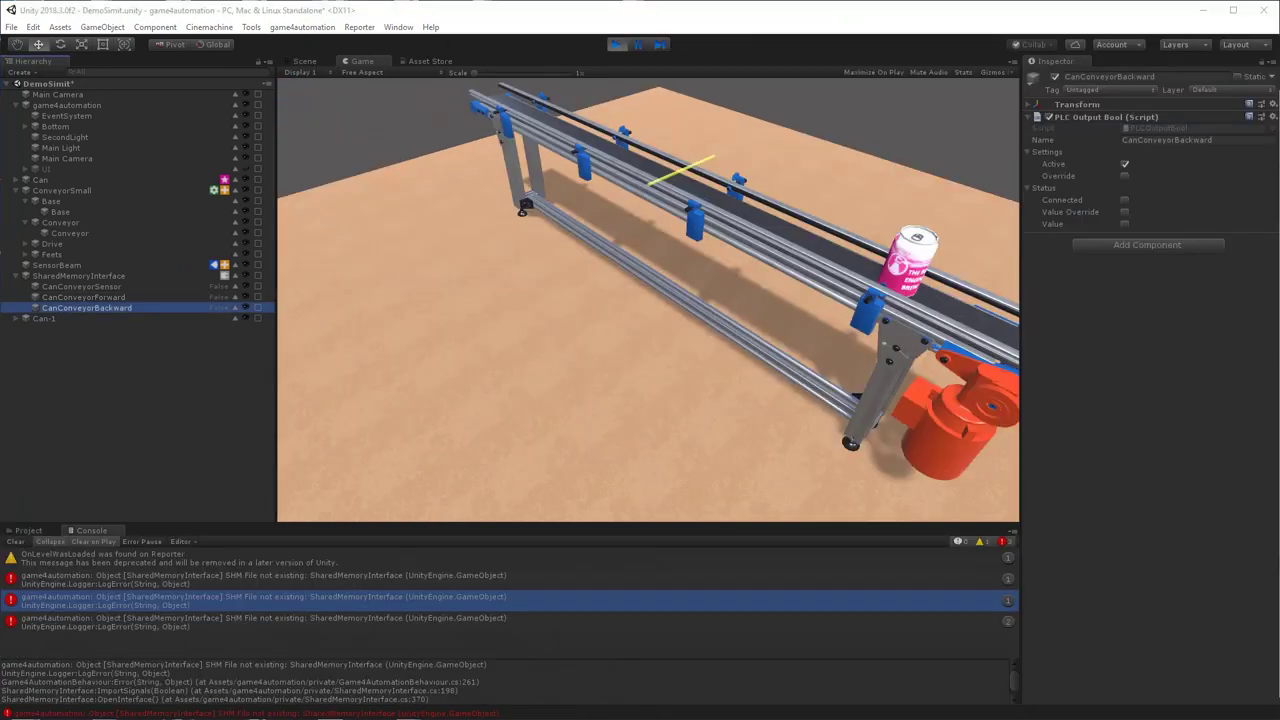
Restart the SIMIT simulation and dismiss the limited-runtime demo notice.
{"action": "key", "text": "alt+Tab"}
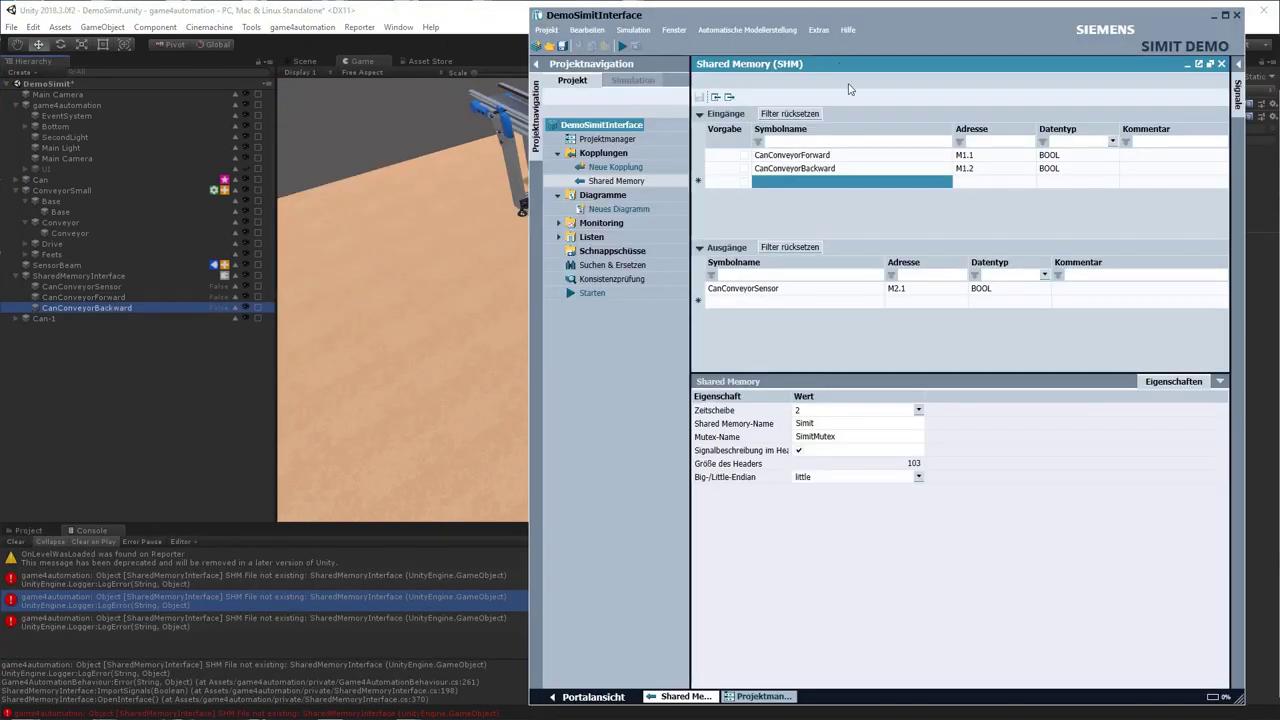
{"action": "left_click", "coordinate": [622, 46]}
{"action": "left_click", "coordinate": [983, 407]}
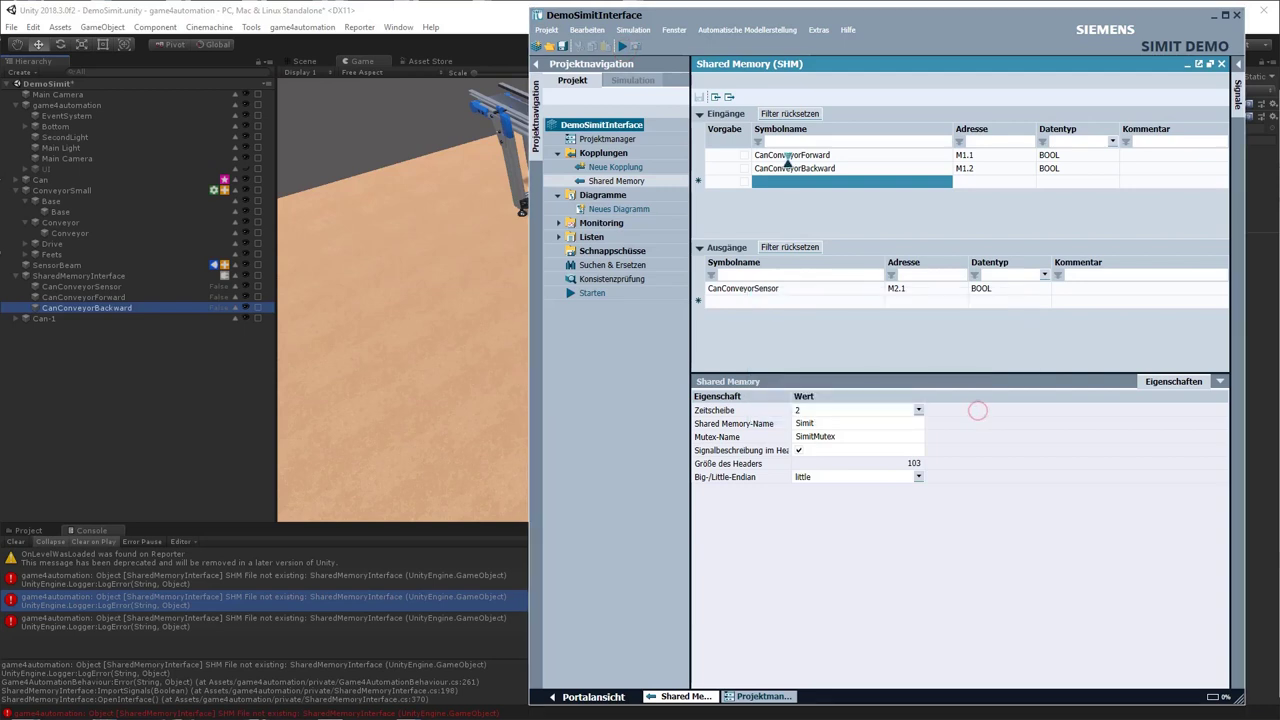
In Unity, confirm SharedMemoryInterface and CanConveyorForward report as connected.
{"action": "left_click", "coordinate": [411, 180]}
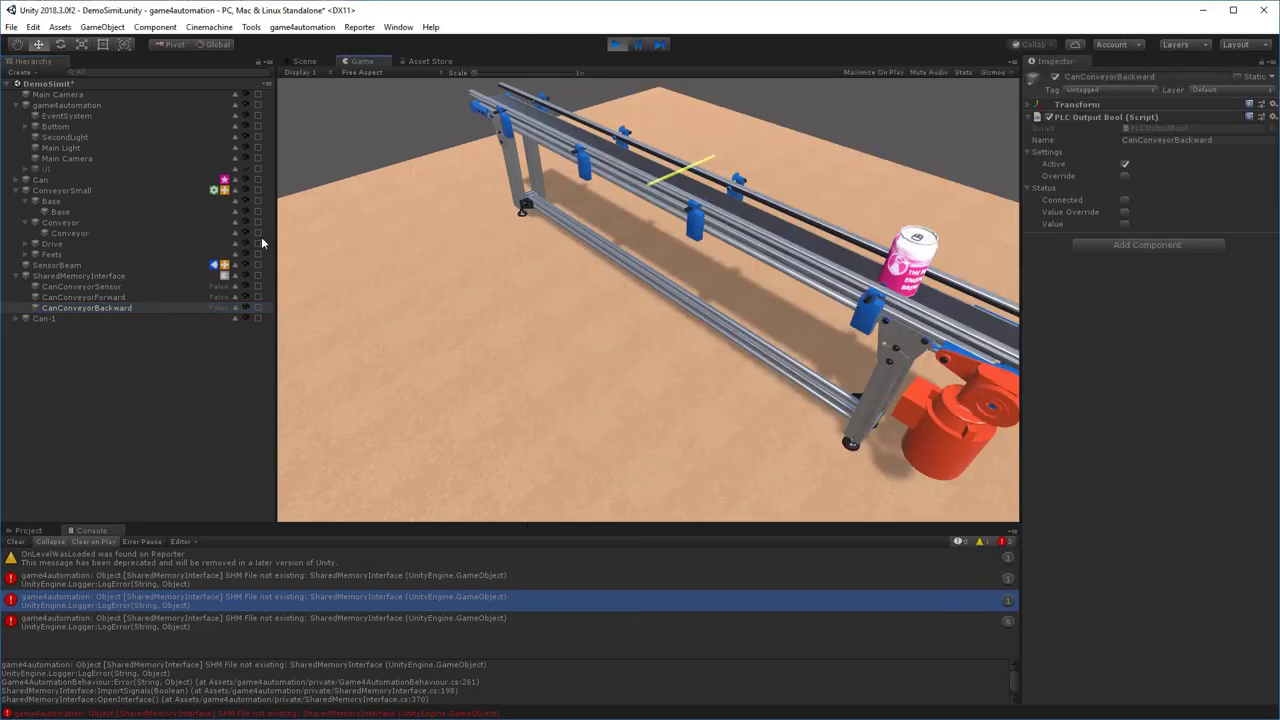
{"action": "left_click", "coordinate": [104, 277]}
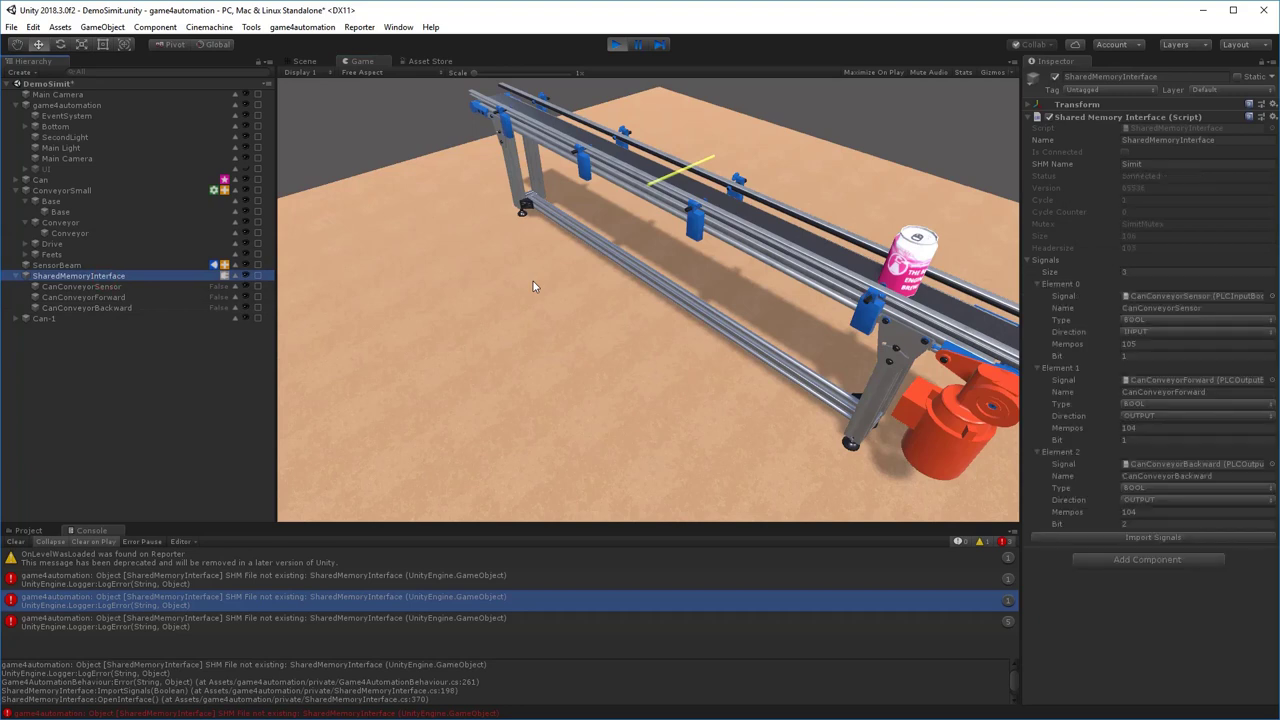
{"action": "left_click", "coordinate": [205, 287]}
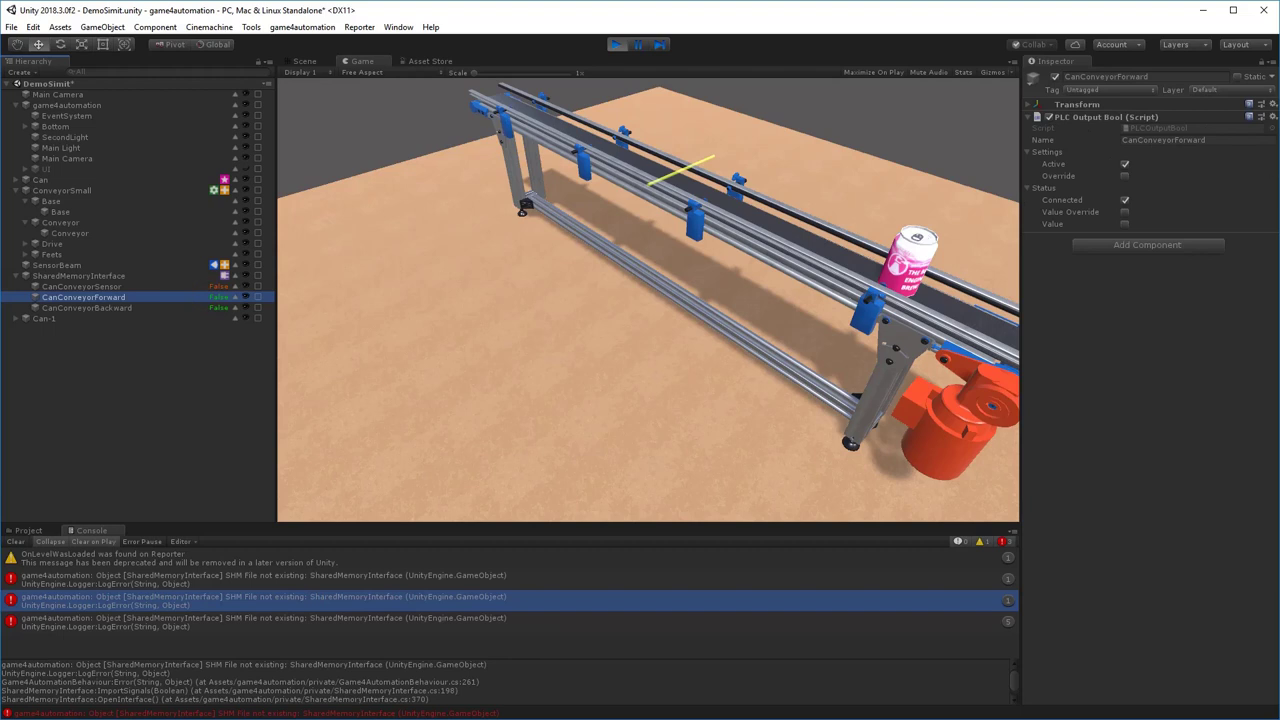
{"action": "left_click", "coordinate": [1040, 11]}
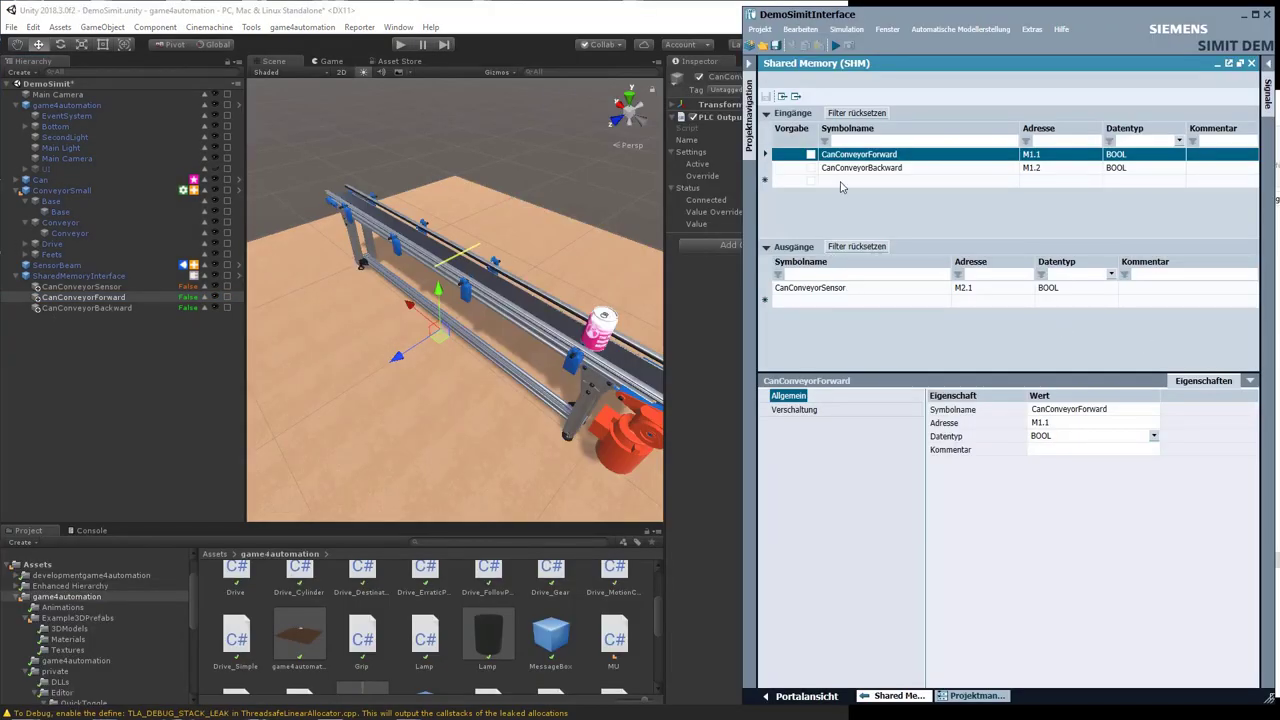
Add input MyNewSignal at MD3 as REAL, then restart the simulation.
{"action": "left_click", "coordinate": [840, 180]}
{"action": "type", "text": "MyNewSignal"}
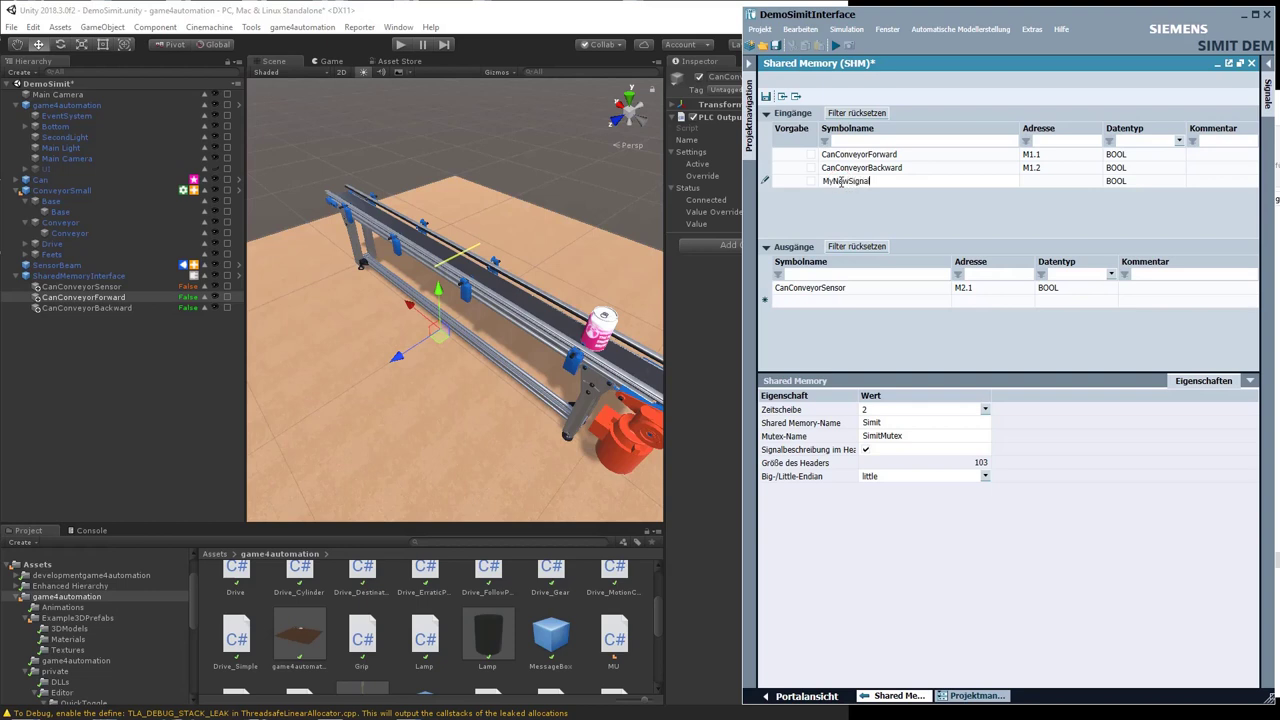
{"action": "left_click", "coordinate": [1040, 182]}
{"action": "type", "text": "MD3"}
{"action": "key", "text": "Return"}
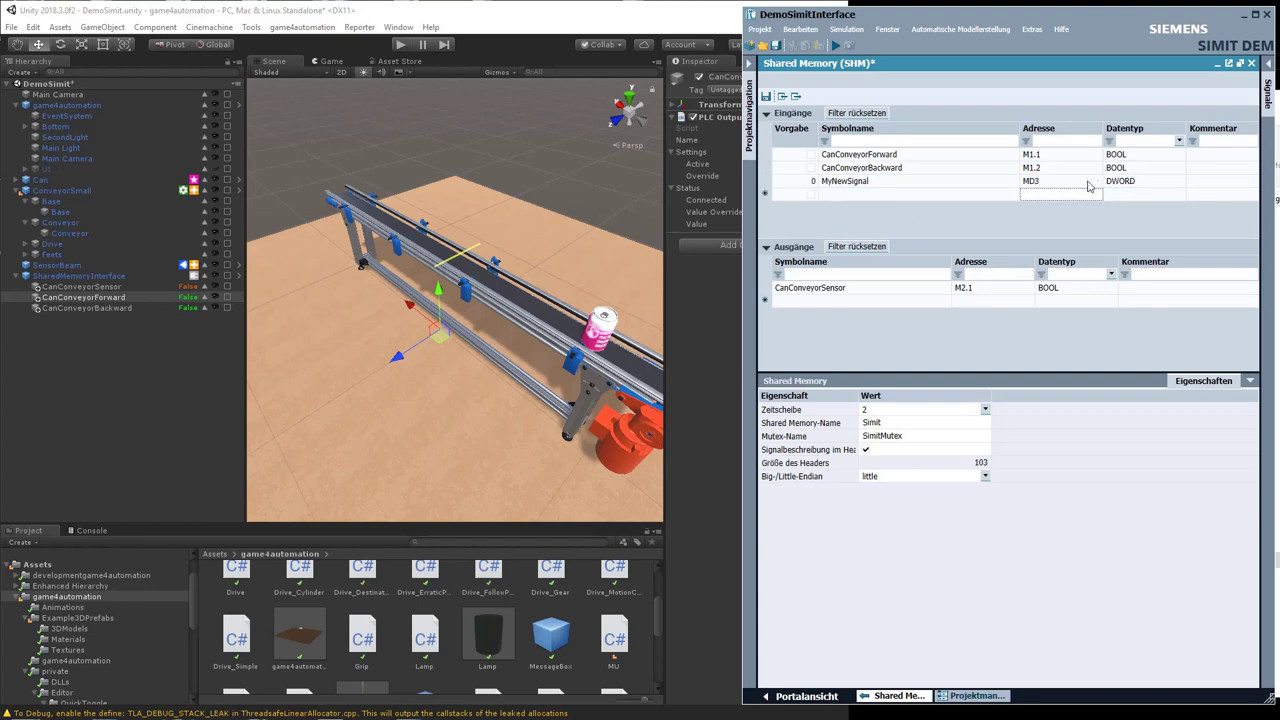
{"action": "left_click", "coordinate": [1125, 185]}
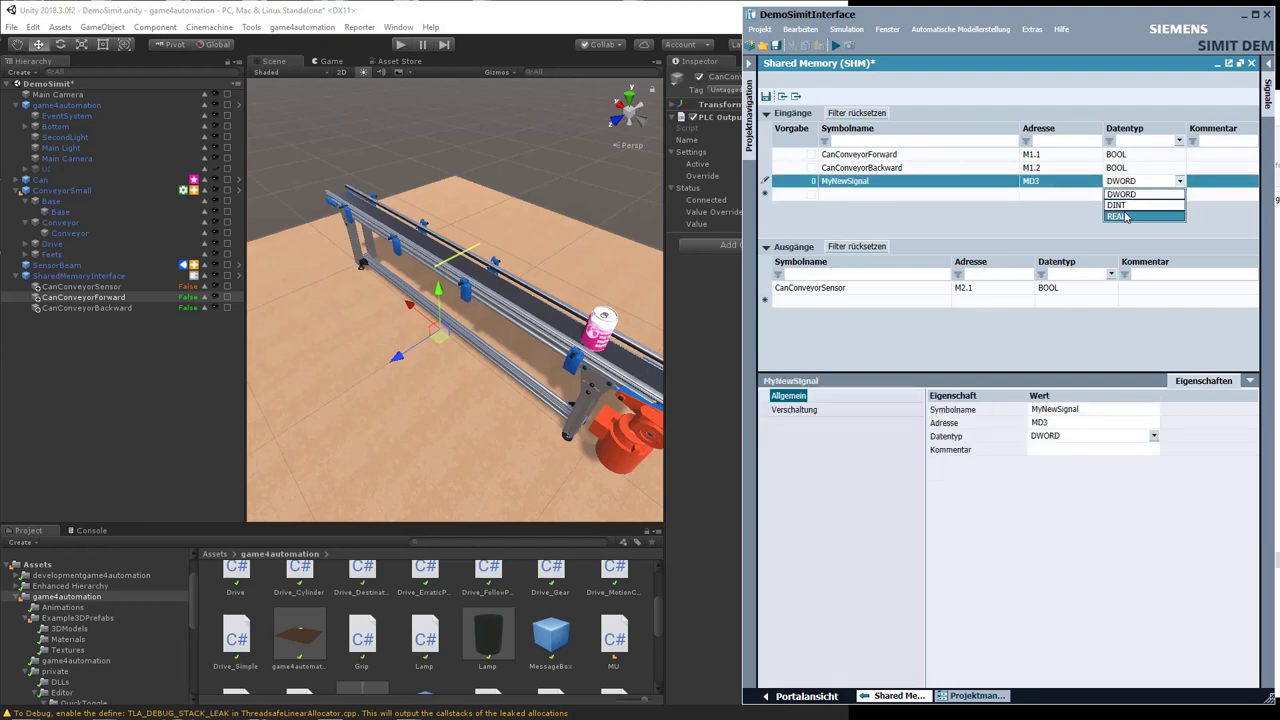
{"action": "left_click", "coordinate": [1117, 216]}
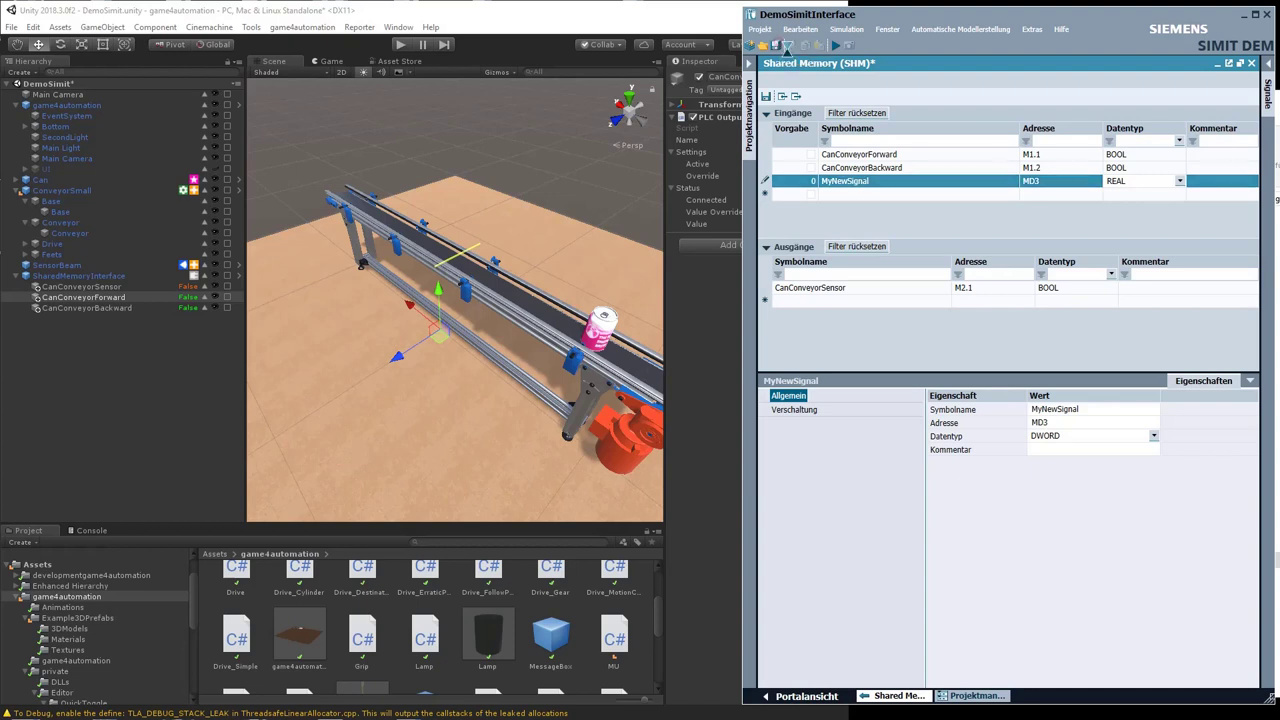
{"action": "left_click", "coordinate": [836, 46]}
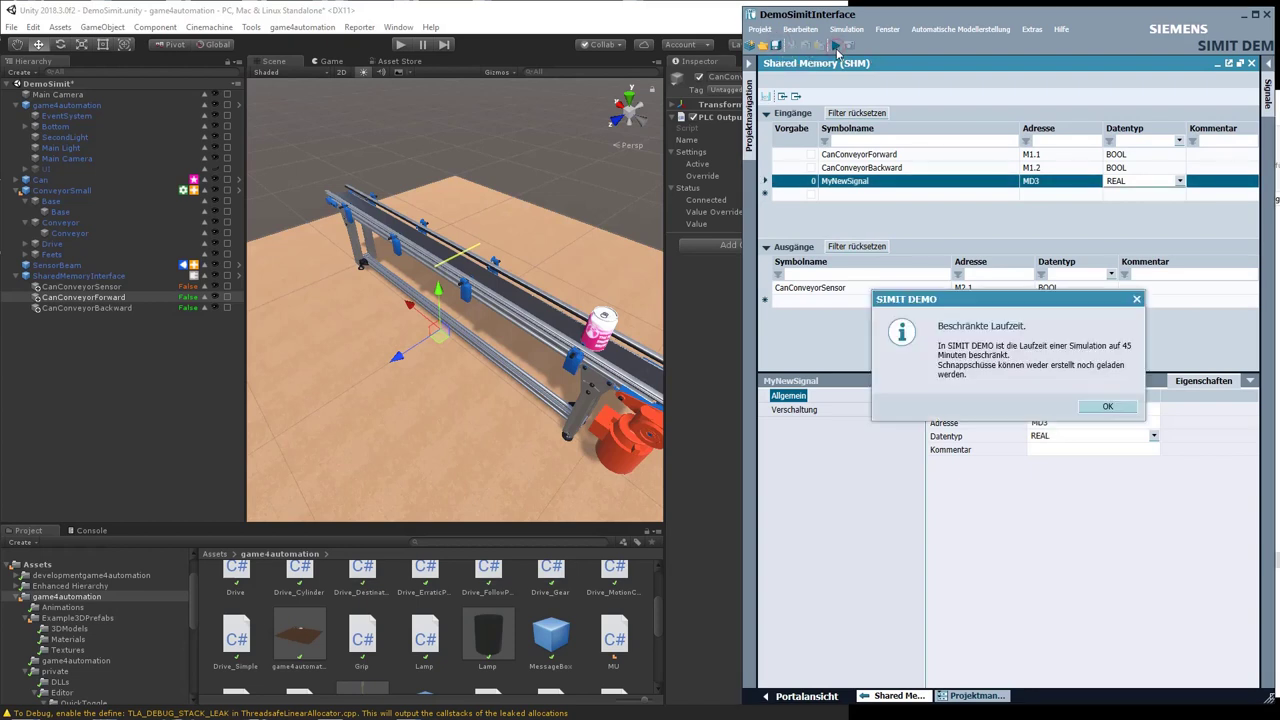
{"action": "left_click", "coordinate": [1126, 406]}
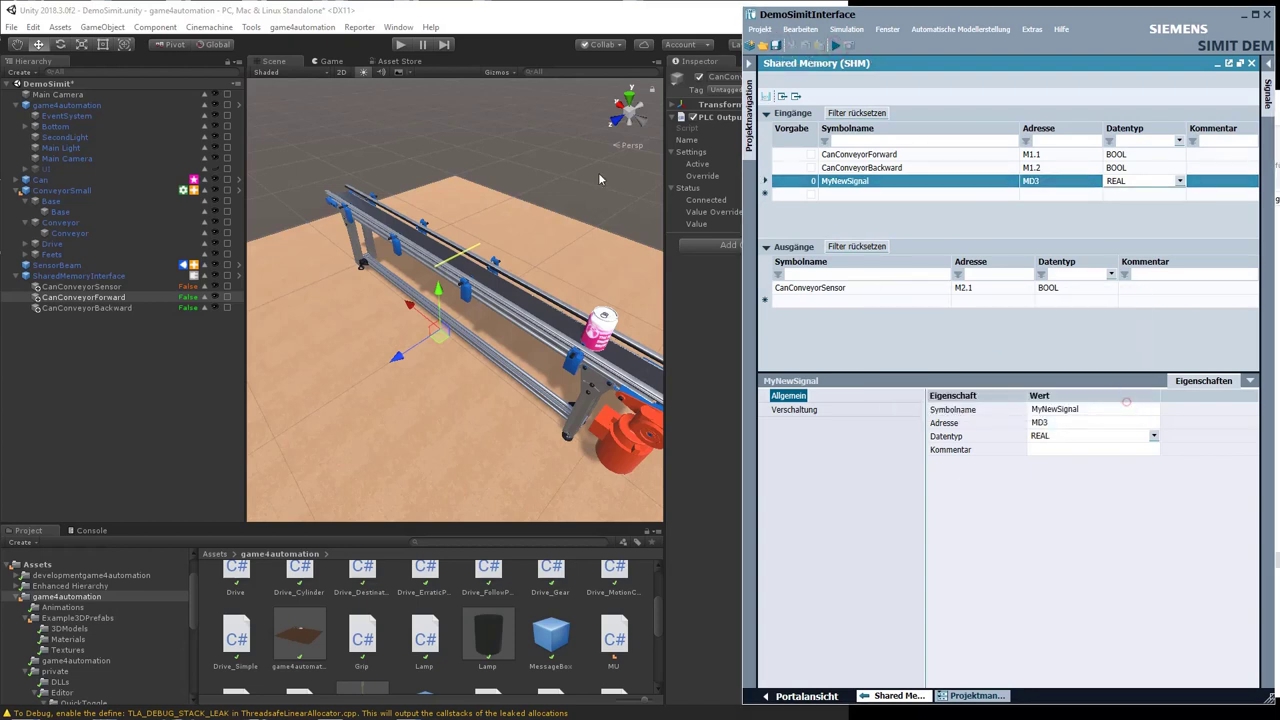
Play the Unity scene and select the MyNewSignal object.
{"action": "left_click", "coordinate": [398, 46]}
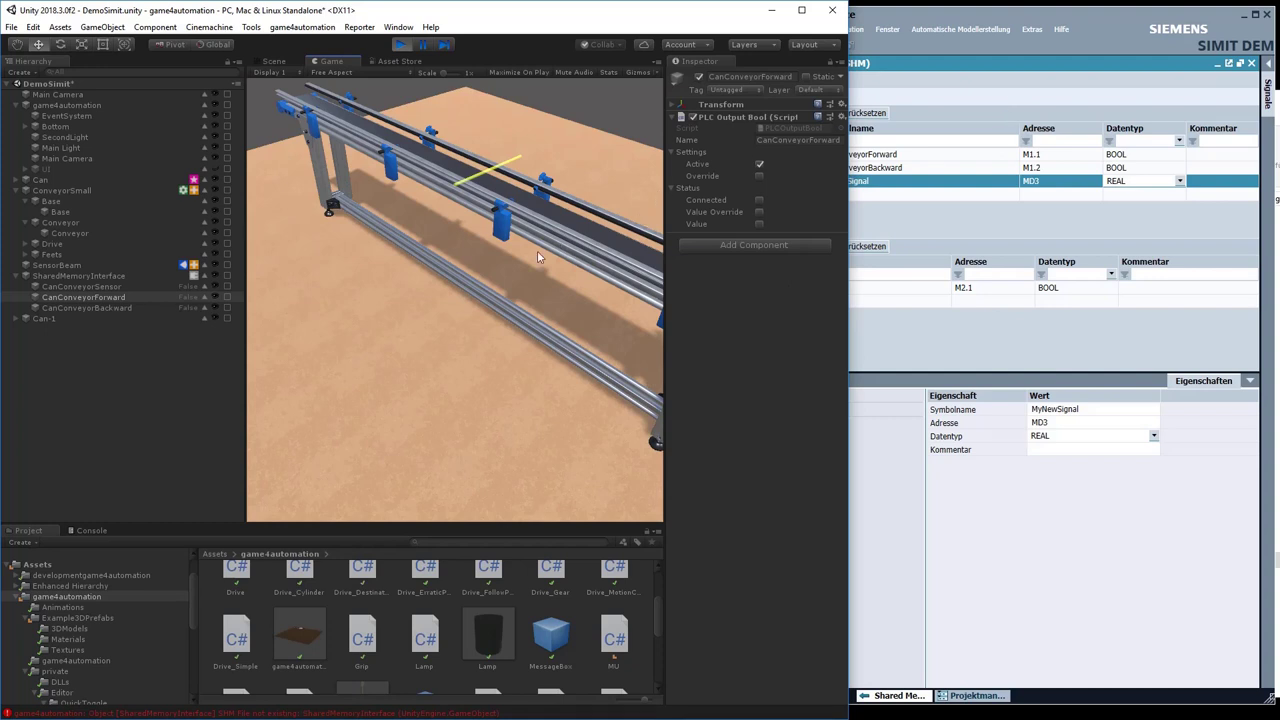
{"action": "left_click", "coordinate": [509, 36]}
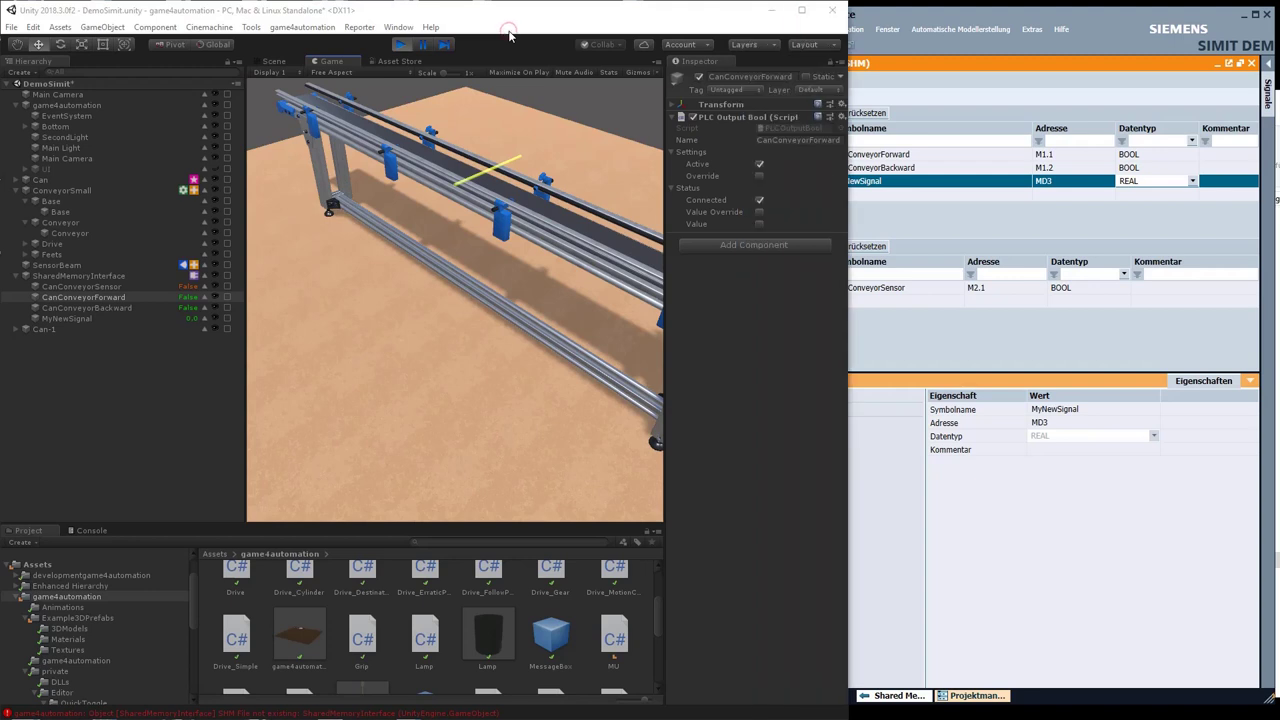
{"action": "left_click", "coordinate": [86, 319]}
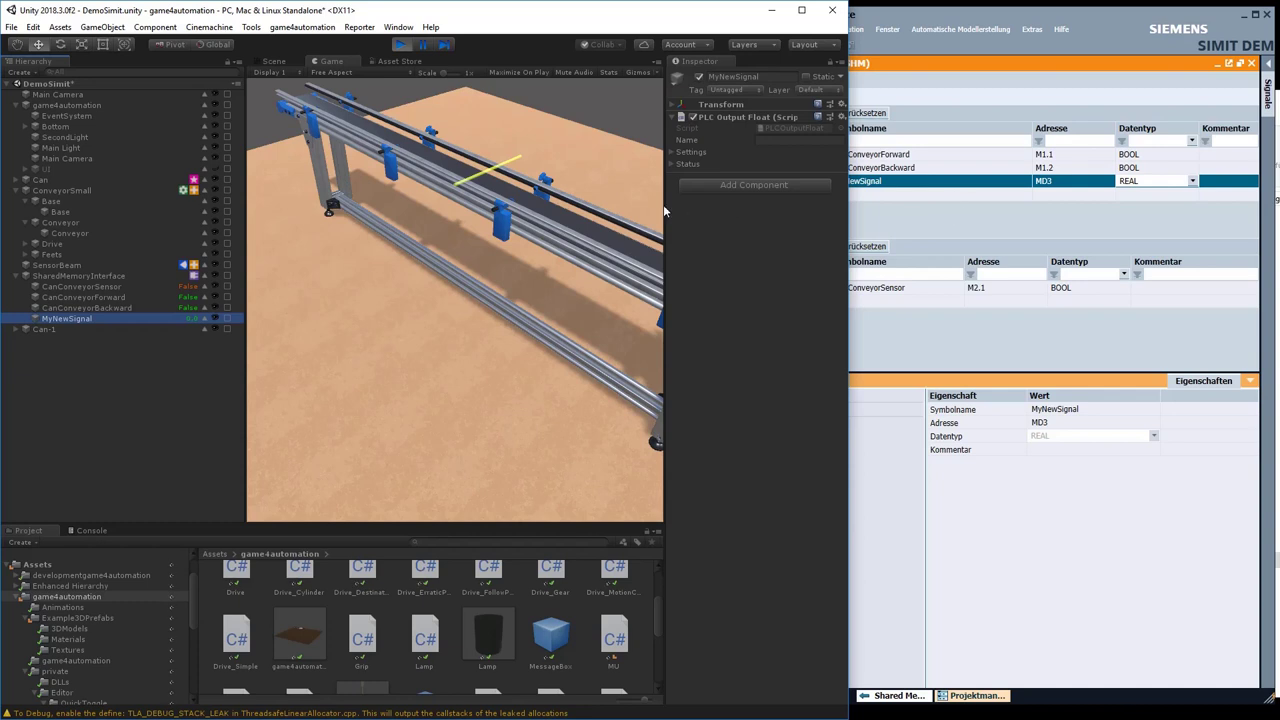
Enter 1010.0 as MyNewSignal's value in SIMIT and view it in Unity.
{"action": "left_click", "coordinate": [817, 182]}
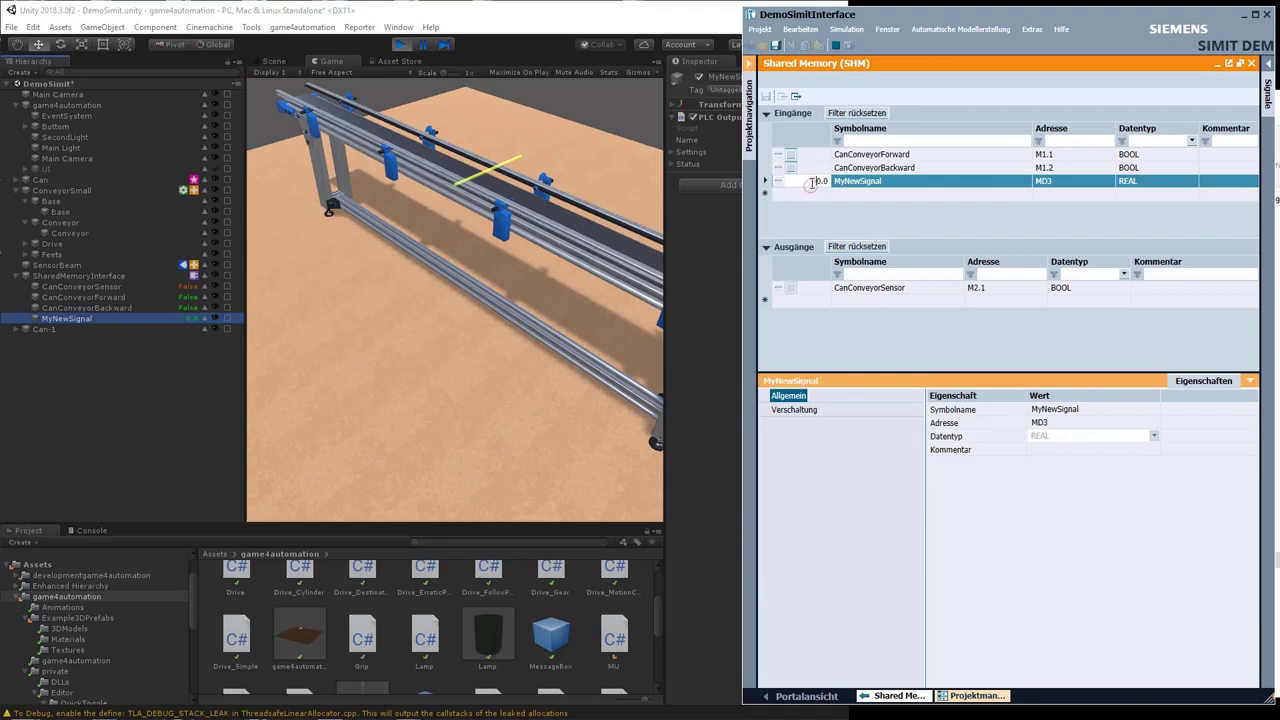
{"action": "type", "text": "1000"}
{"action": "key", "text": "Return"}
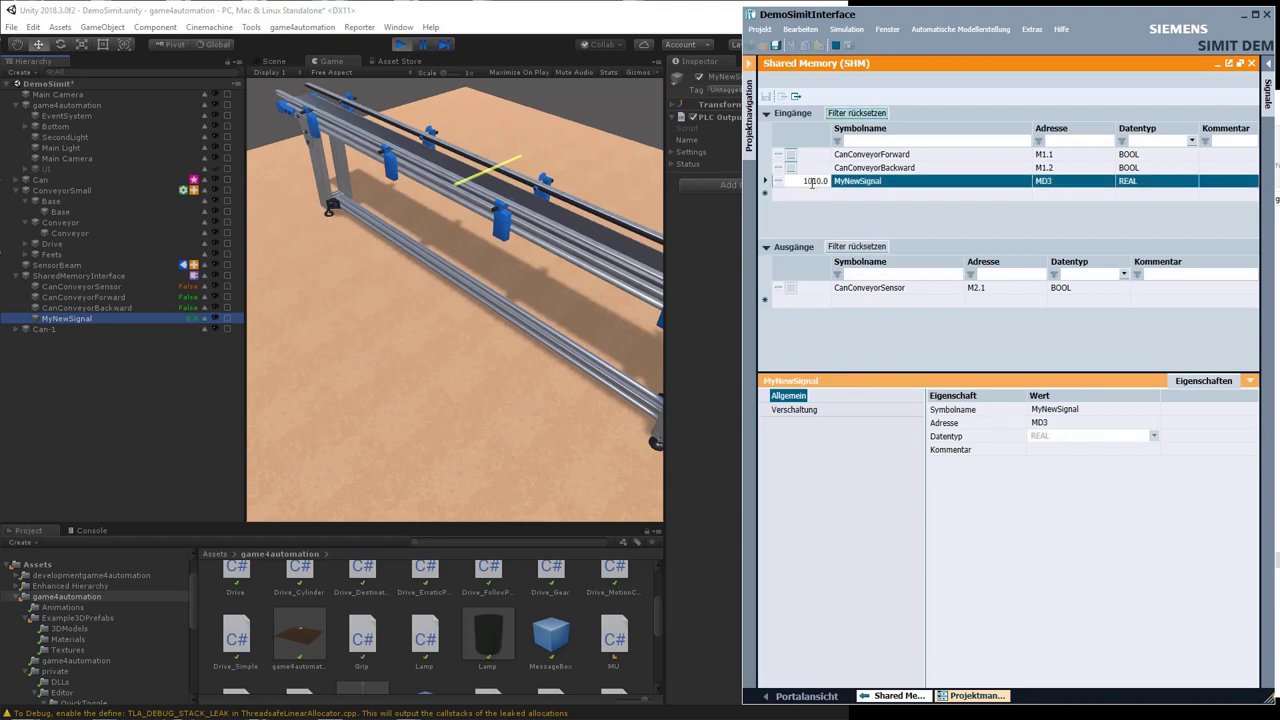
{"action": "left_click", "coordinate": [909, 196]}
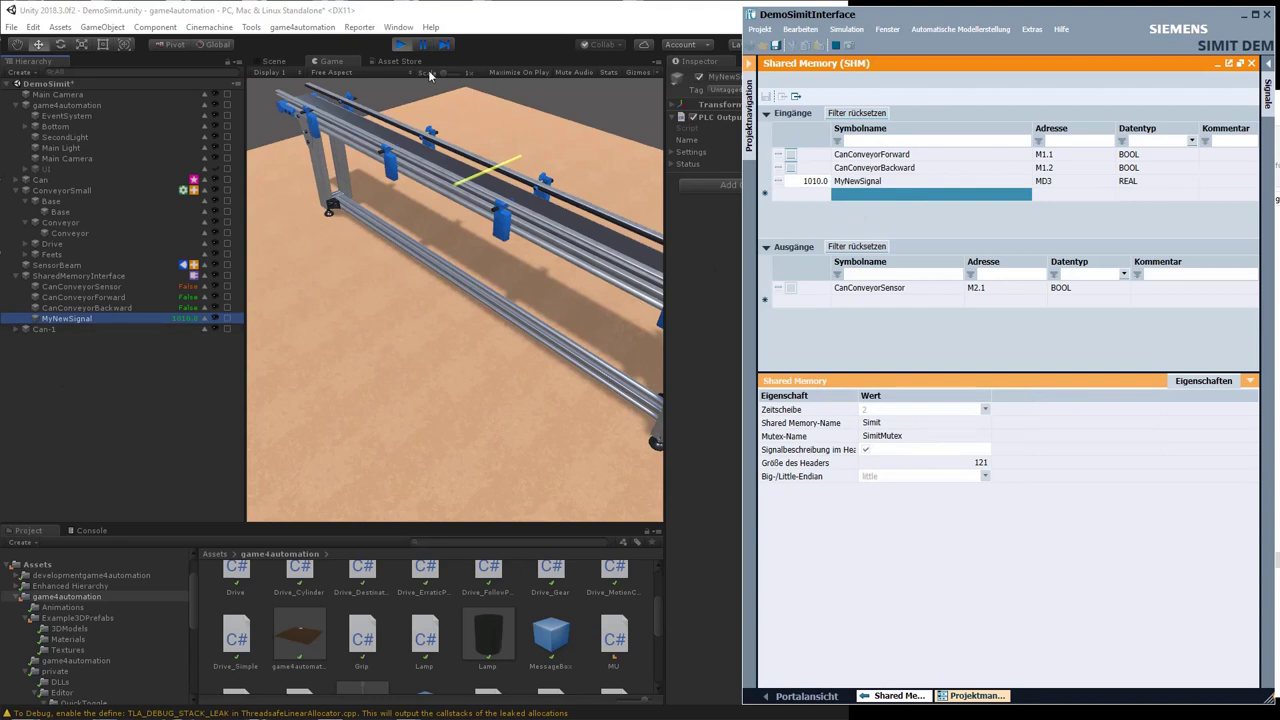
{"action": "left_click", "coordinate": [400, 48]}
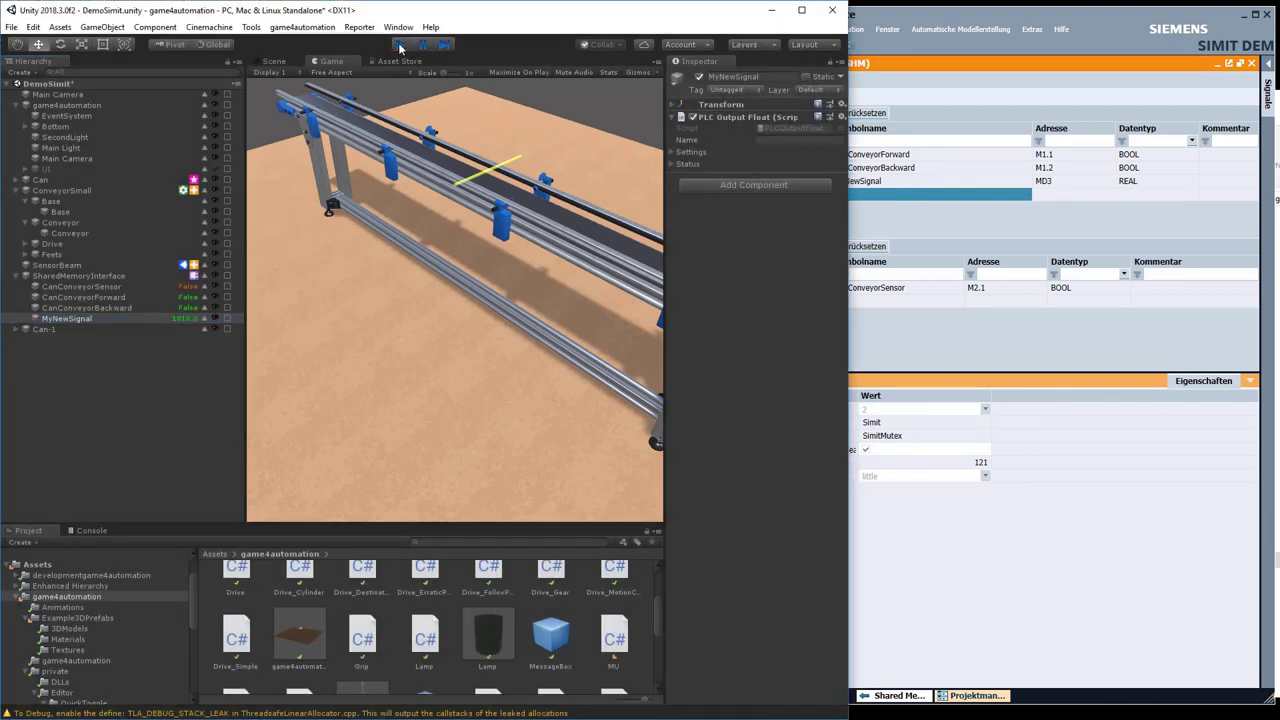
Stop Play, import SharedMemoryInterface signals, inspect MyNewSignal, and run the scene again.
{"action": "key", "text": "ctrl+p"}
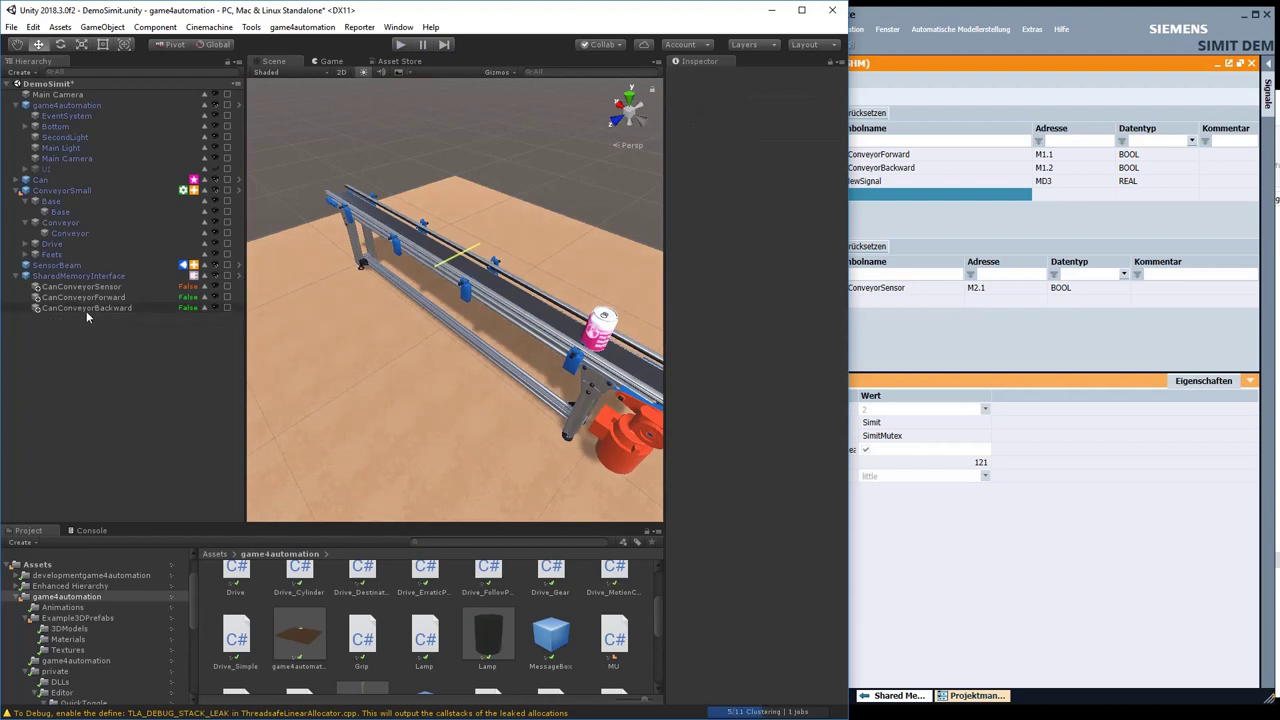
{"action": "left_click", "coordinate": [87, 276]}
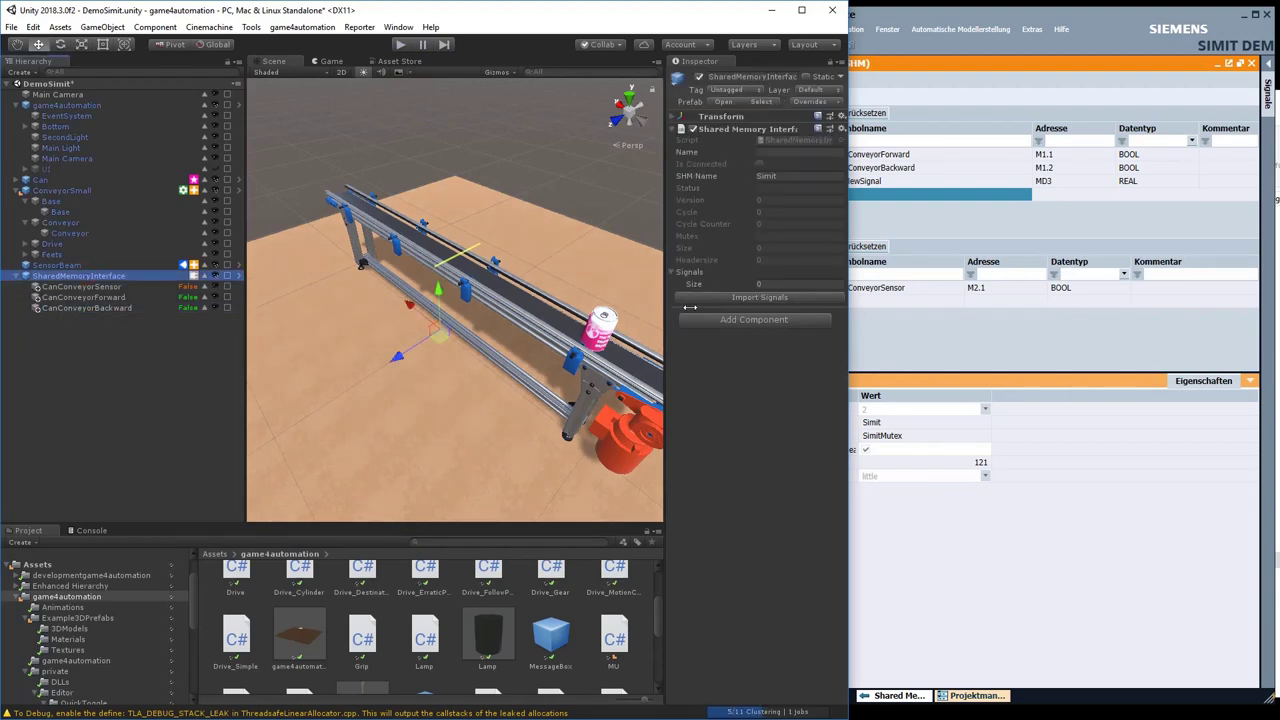
{"action": "left_click", "coordinate": [706, 297]}
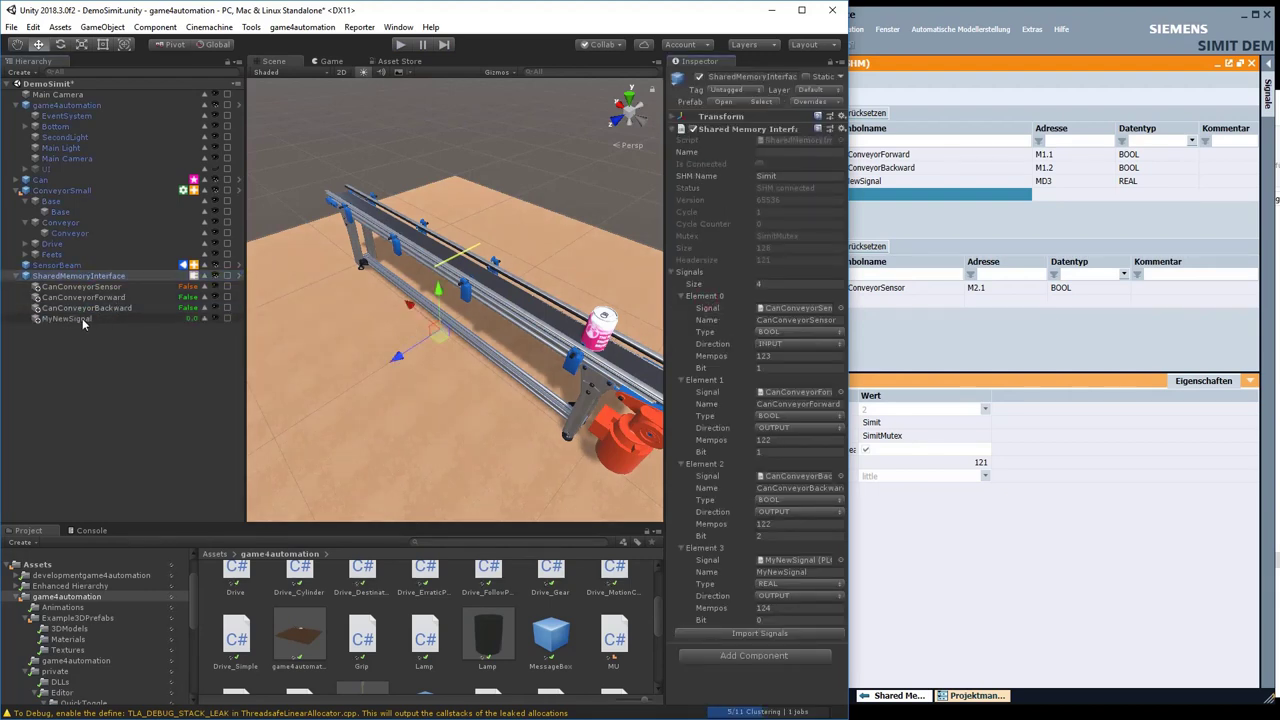
{"action": "left_click", "coordinate": [66, 318]}
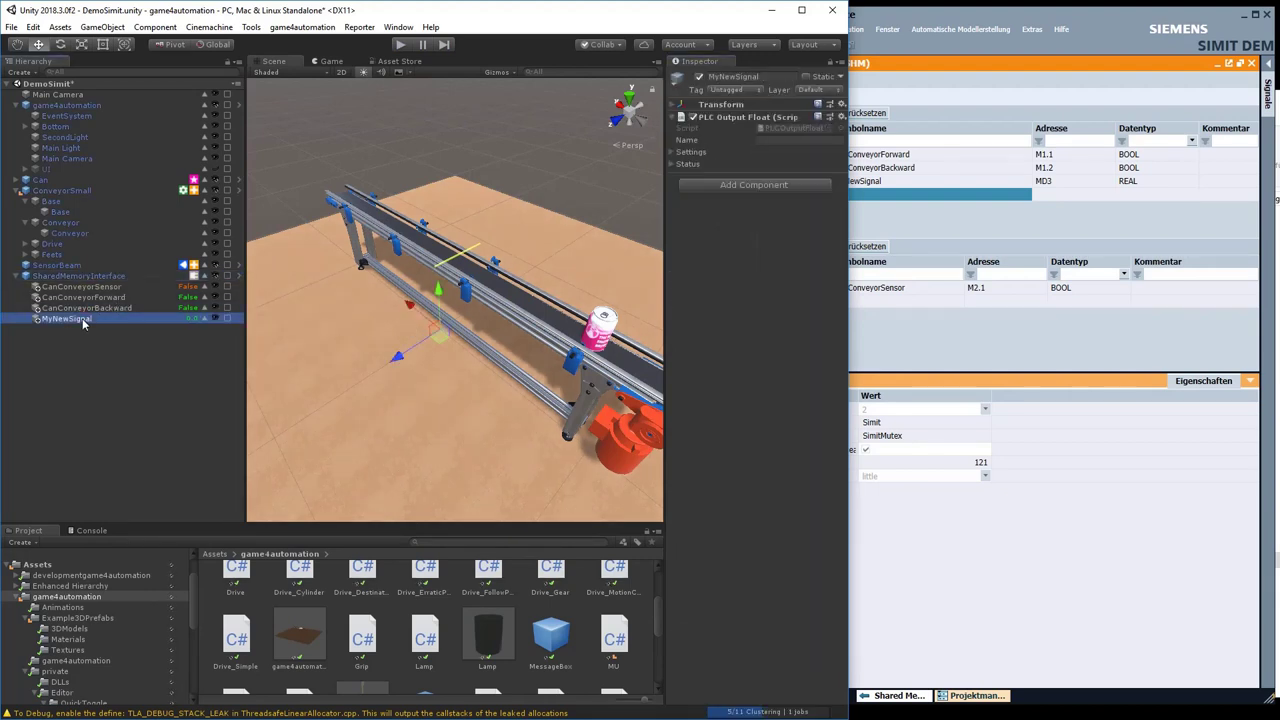
{"action": "left_click", "coordinate": [396, 46]}
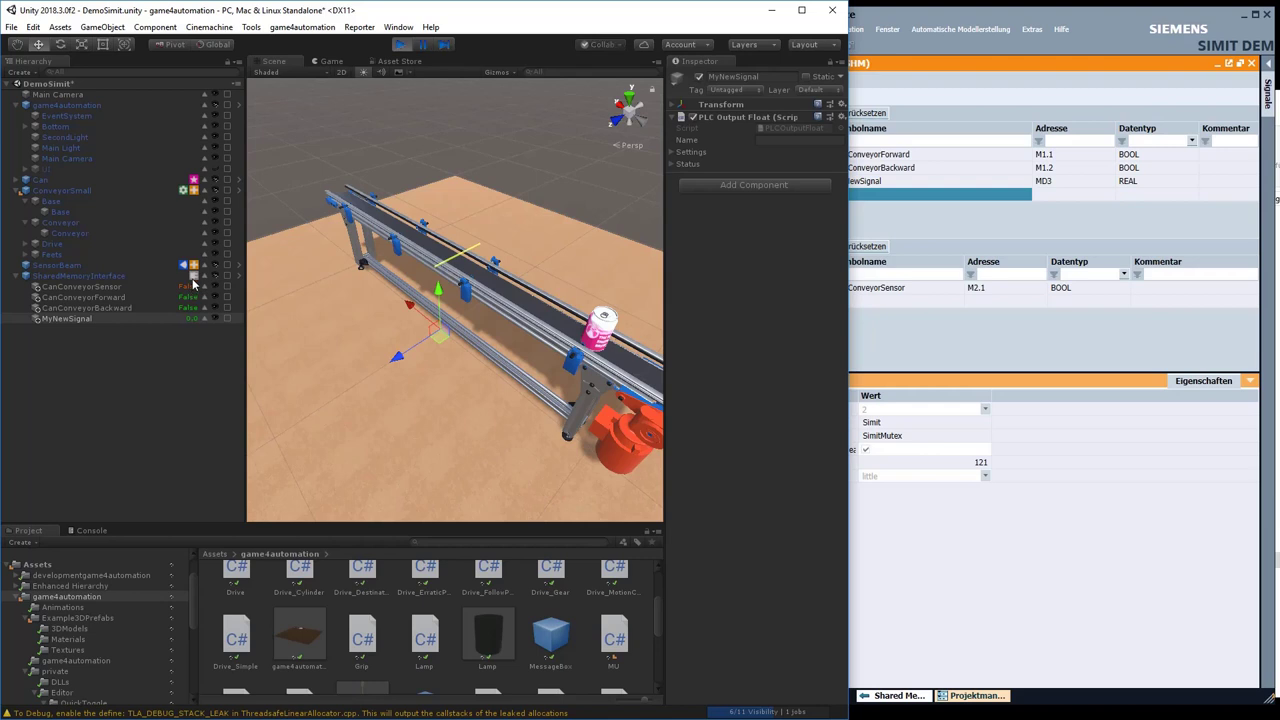
{"action": "left_click", "coordinate": [885, 215]}
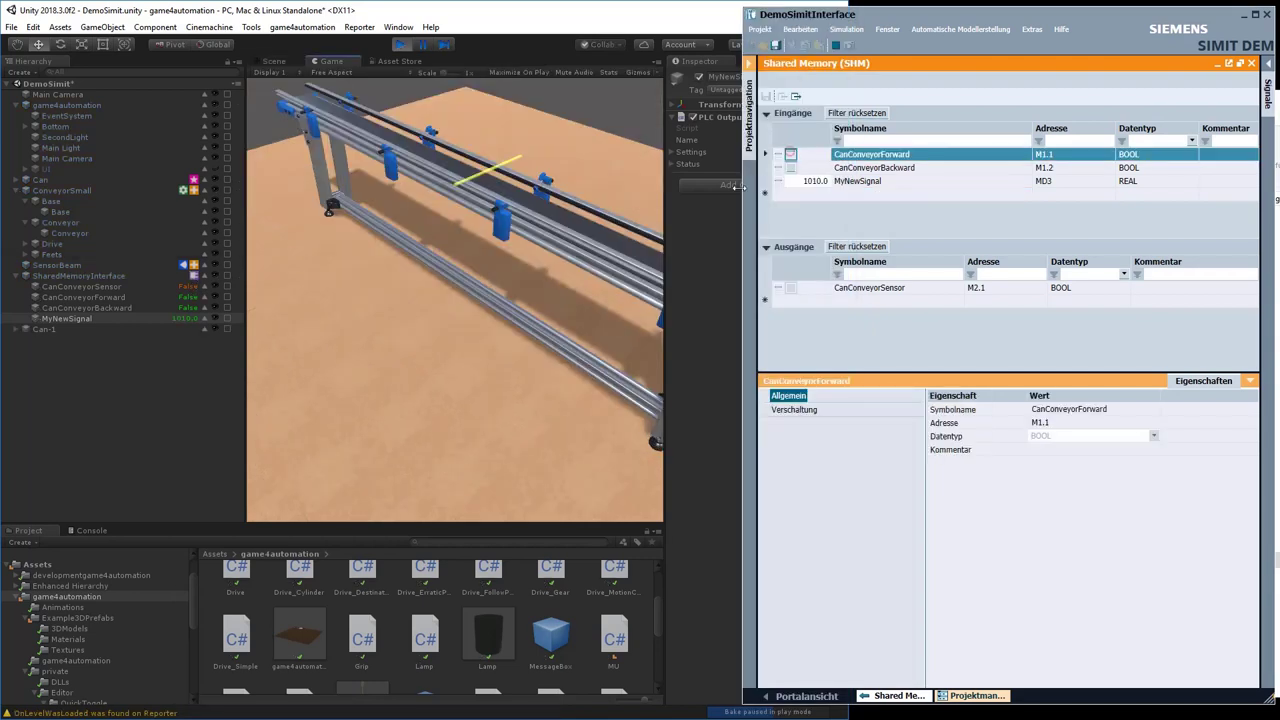
Watch the cans travel with CanConveyorForward True in Unity's Game view.
{"action": "left_click", "coordinate": [431, 225]}
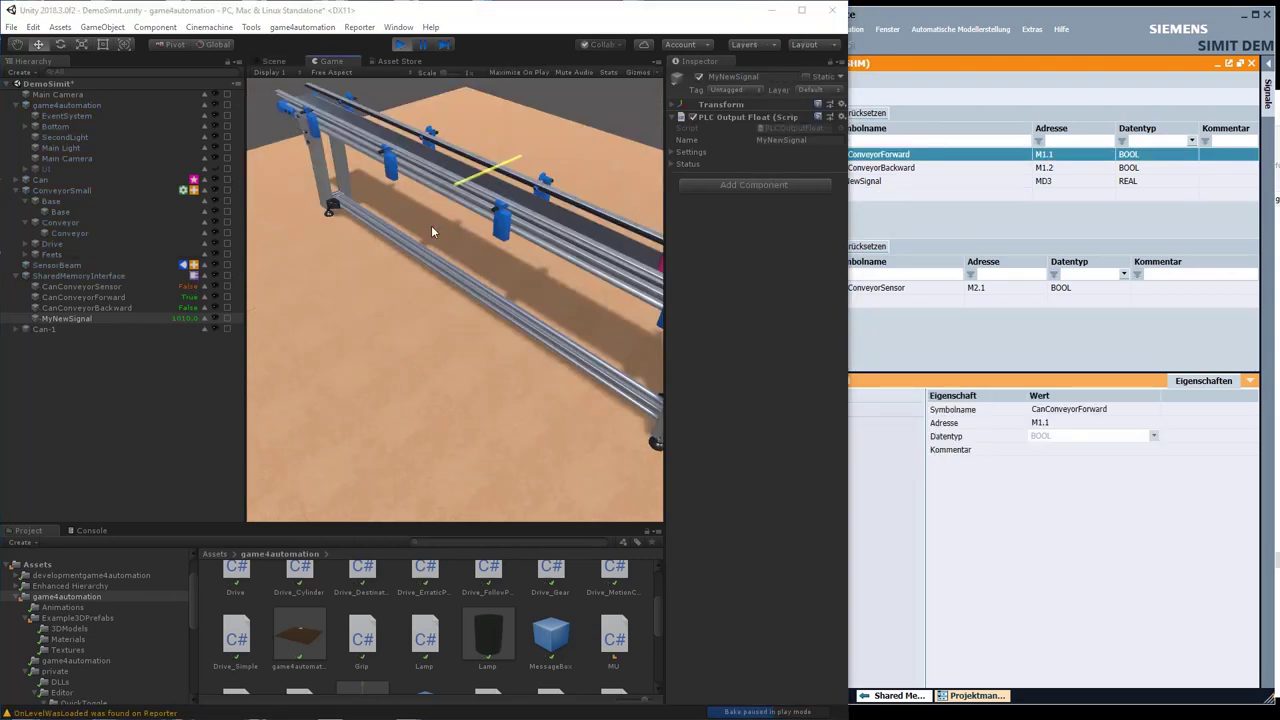